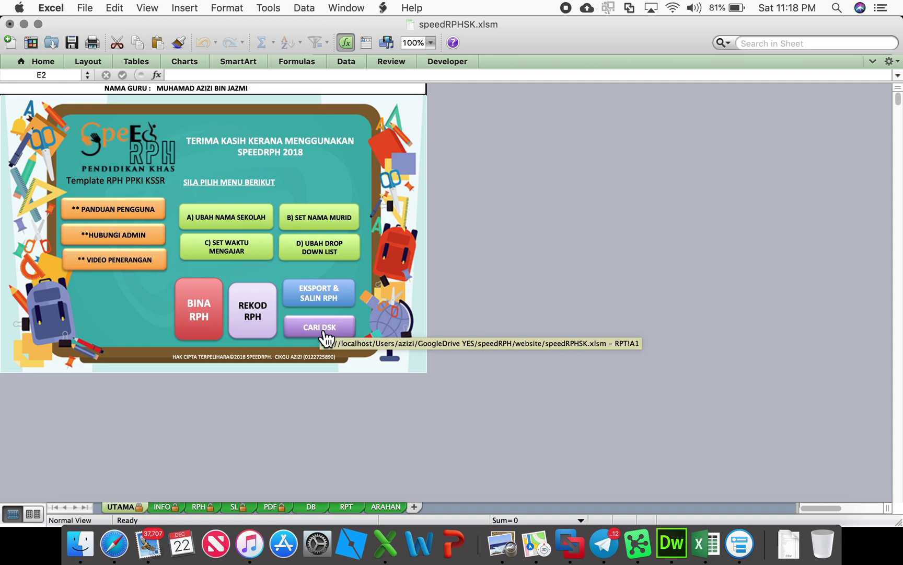
Open the DSK search sheet and run the search for Tahun 2 and the subject PENDIDIKAN MORAL
click(323, 336)
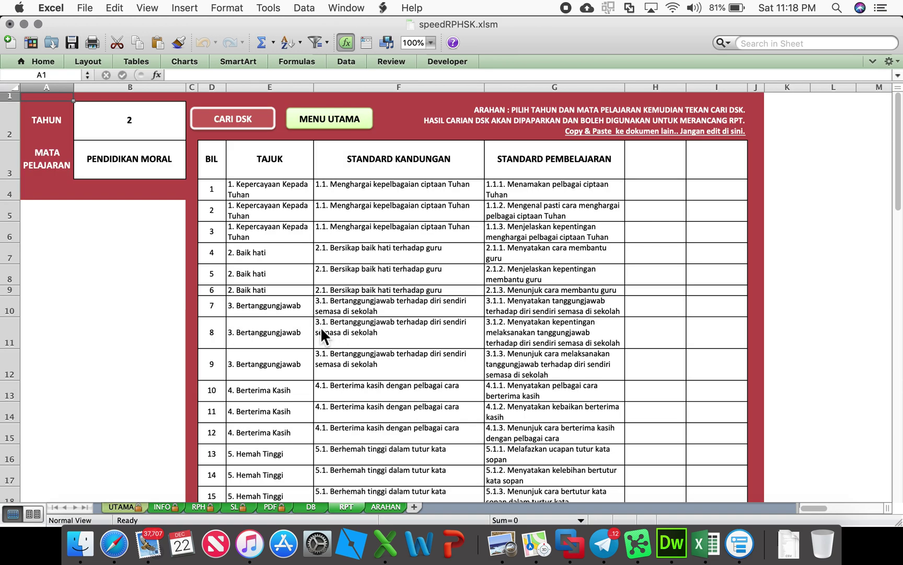
click(161, 134)
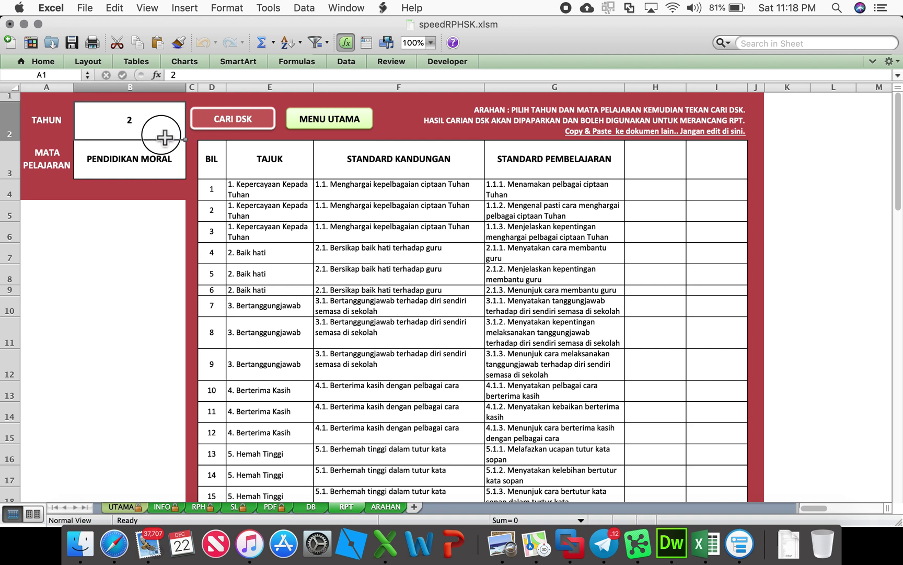
click(164, 166)
click(170, 132)
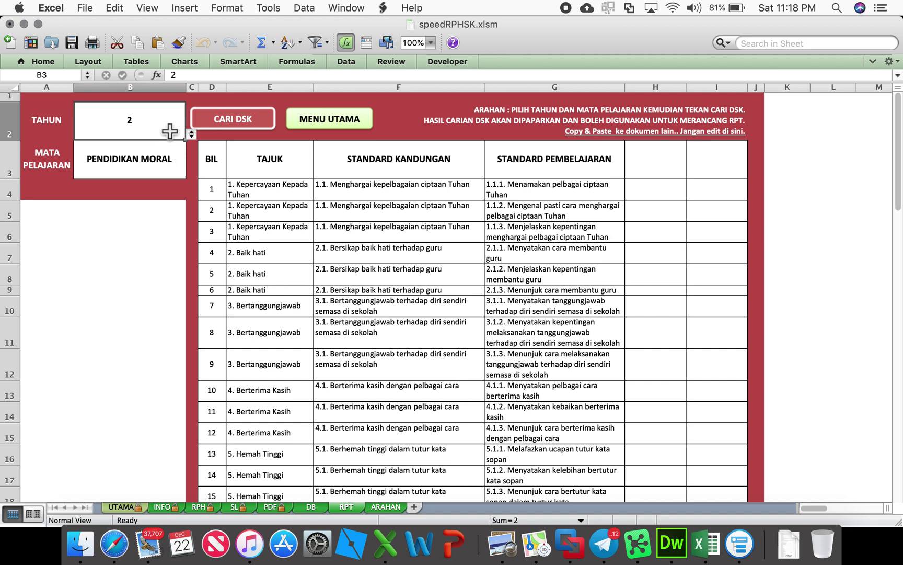
click(162, 158)
click(192, 174)
click(191, 174)
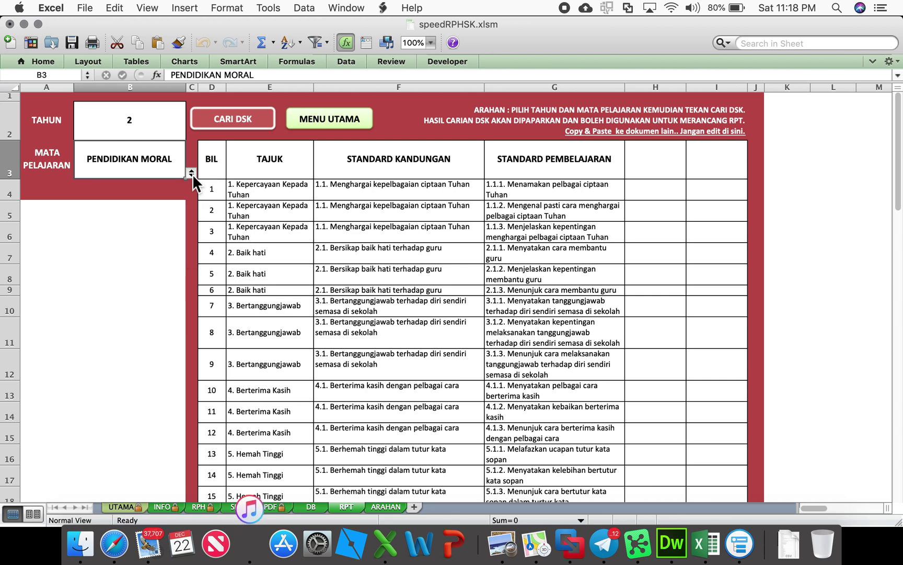
click(225, 119)
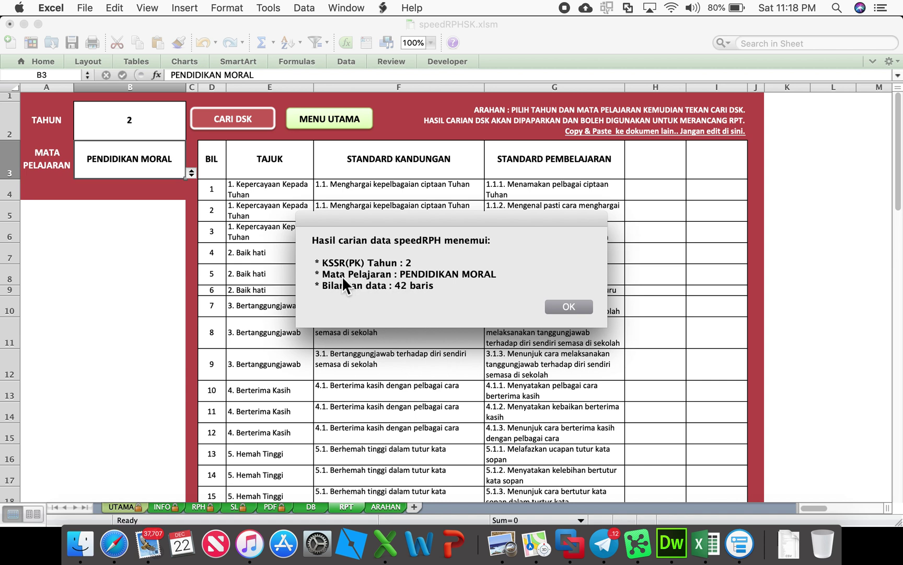
click(580, 309)
click(381, 281)
Copy the whole results table from the BIL header to the last STANDARD PEMBELAJARAN row
click(219, 161)
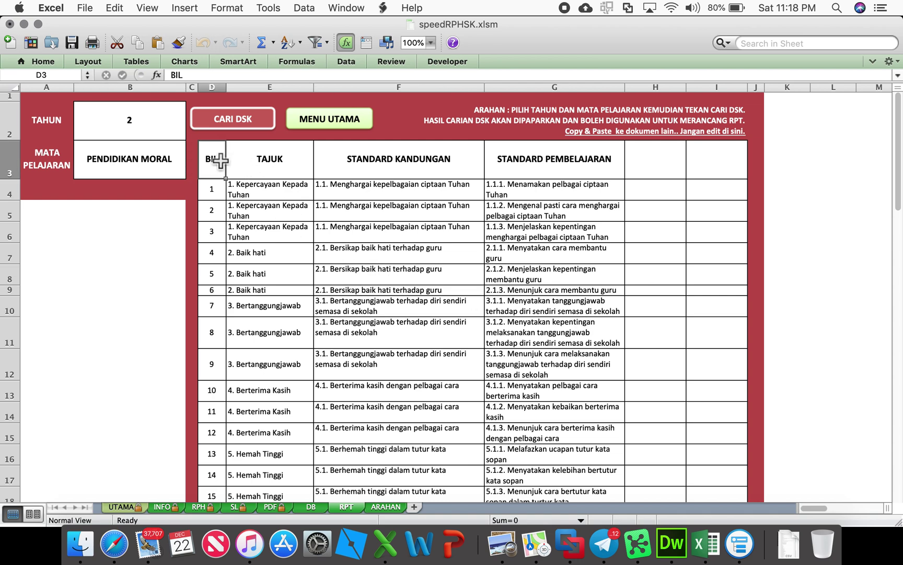
key(shift+Right)
key(shift+Right)
key(shift+Right)
key(super+shift+Down)
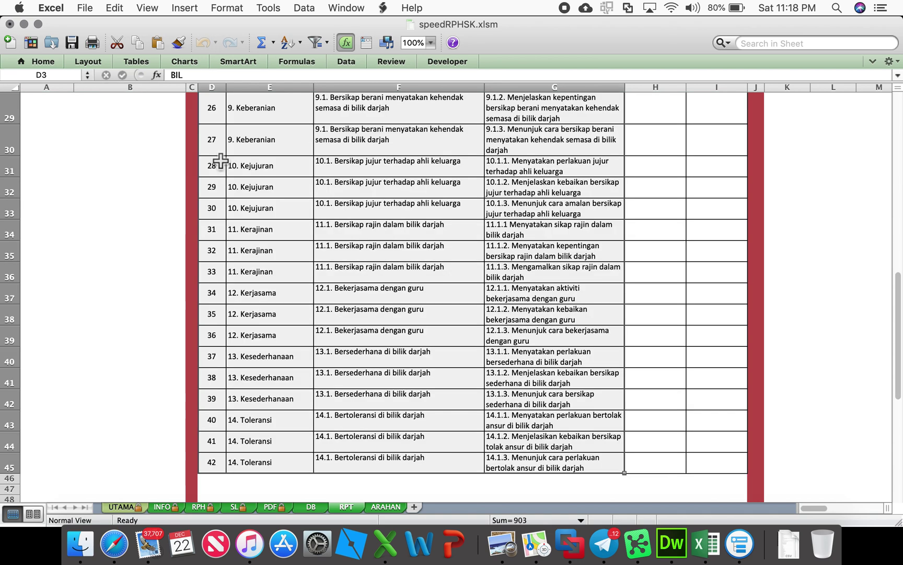
key(super+c)
scroll(218, 158, up, 10)
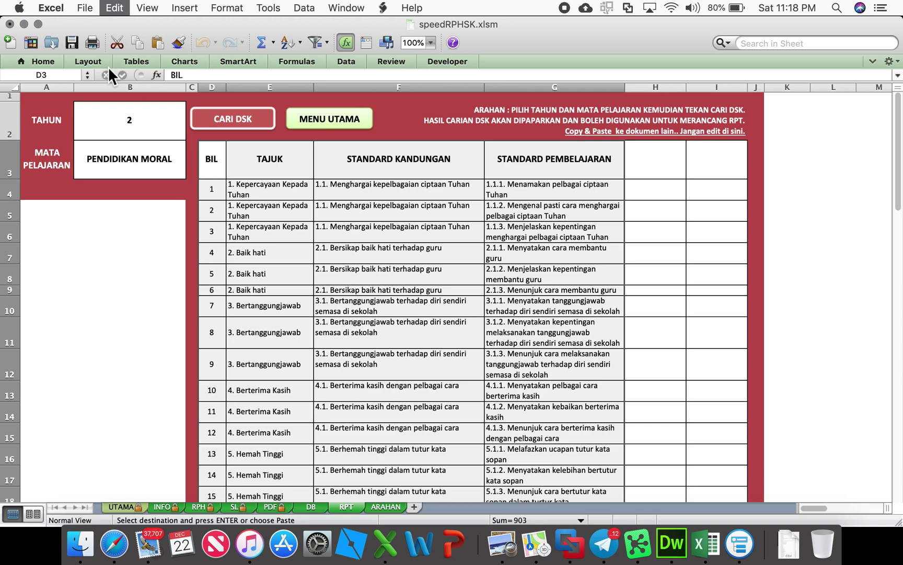
Minimize the speedRPHSK.xlsm window and paste the copied table into the blank Workbook2, starting at cell A1
click(24, 24)
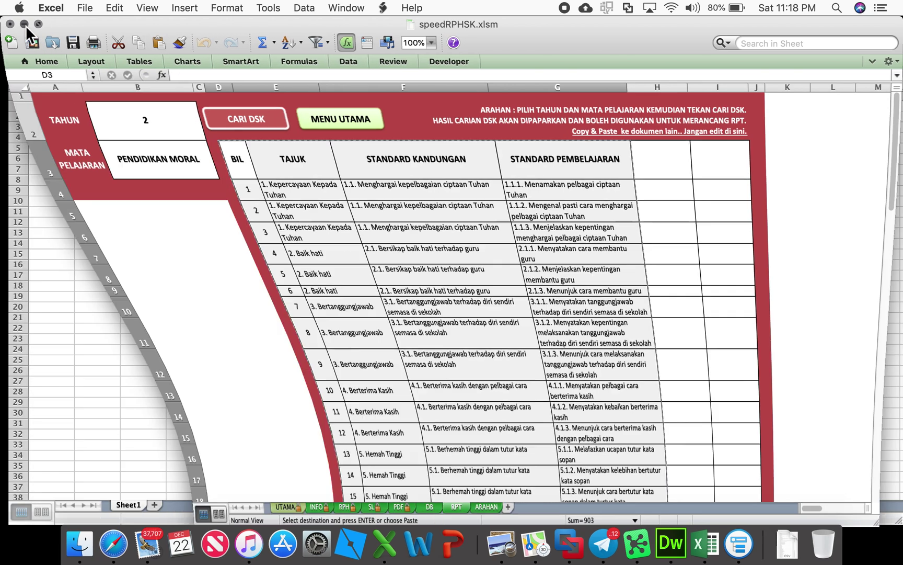
click(287, 180)
click(84, 127)
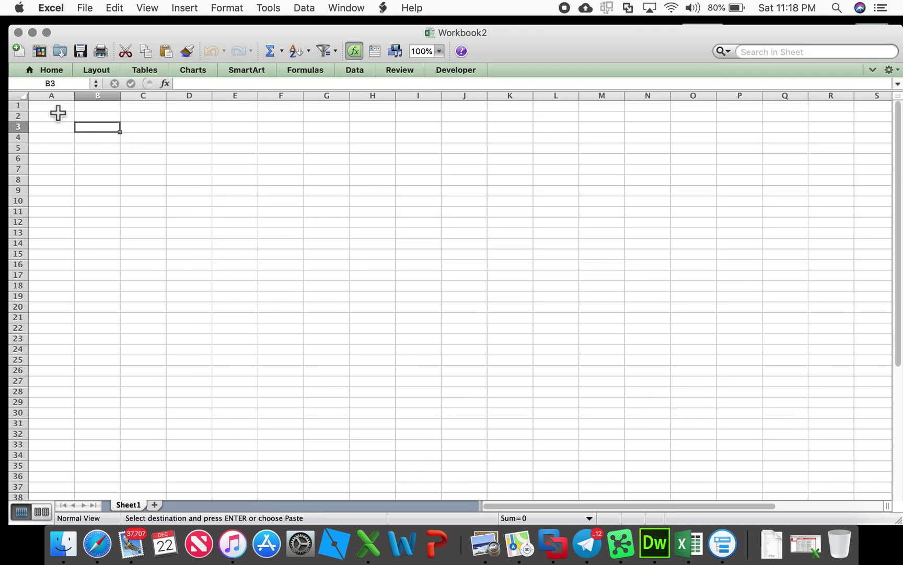
click(56, 109)
key(super+v)
click(184, 186)
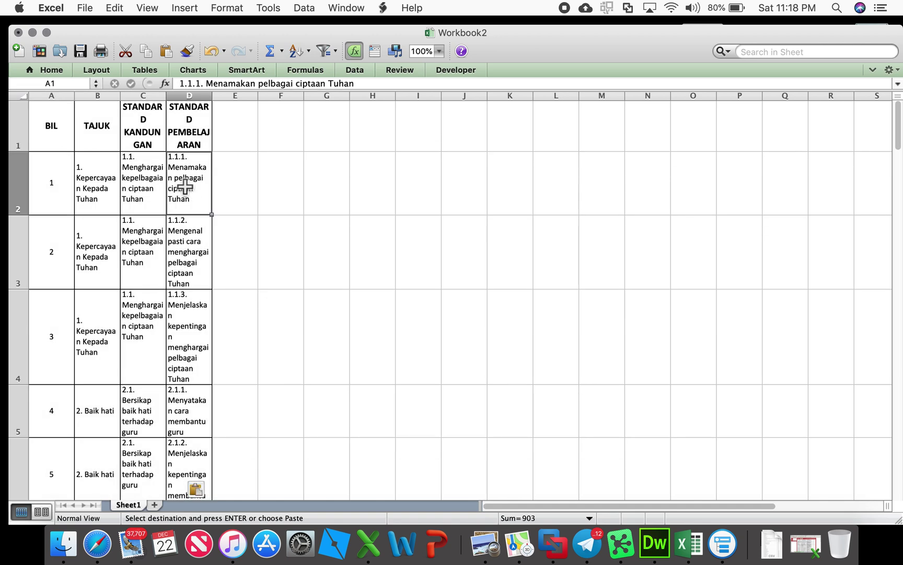
Widen columns B through D to about 31.50 and autofit the height of all rows in the sheet
drag(97, 96, 189, 96)
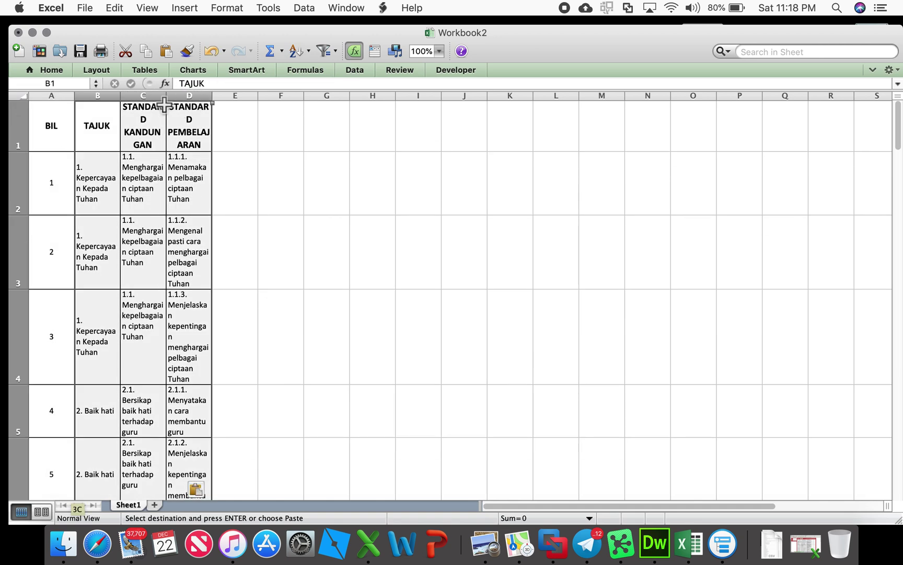
drag(121, 96, 211, 100)
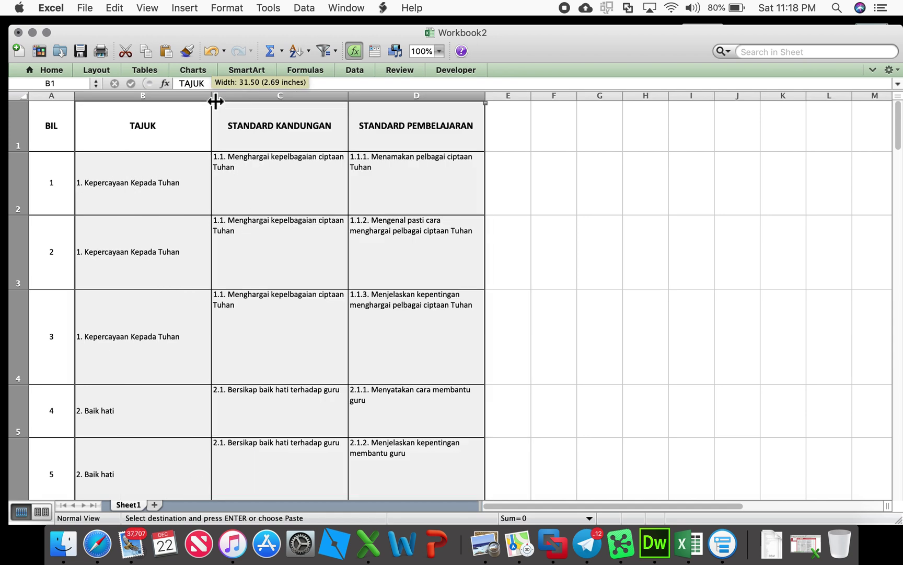
click(289, 167)
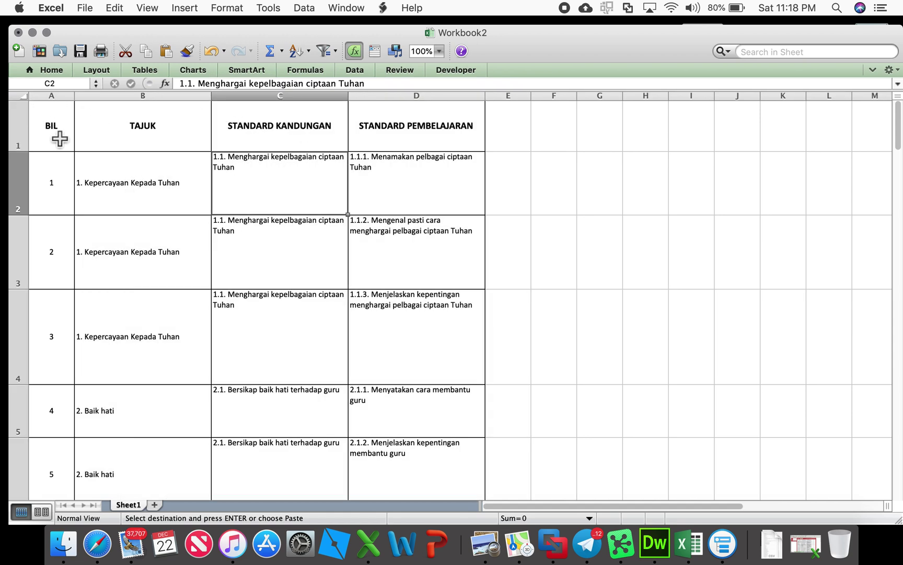
click(21, 99)
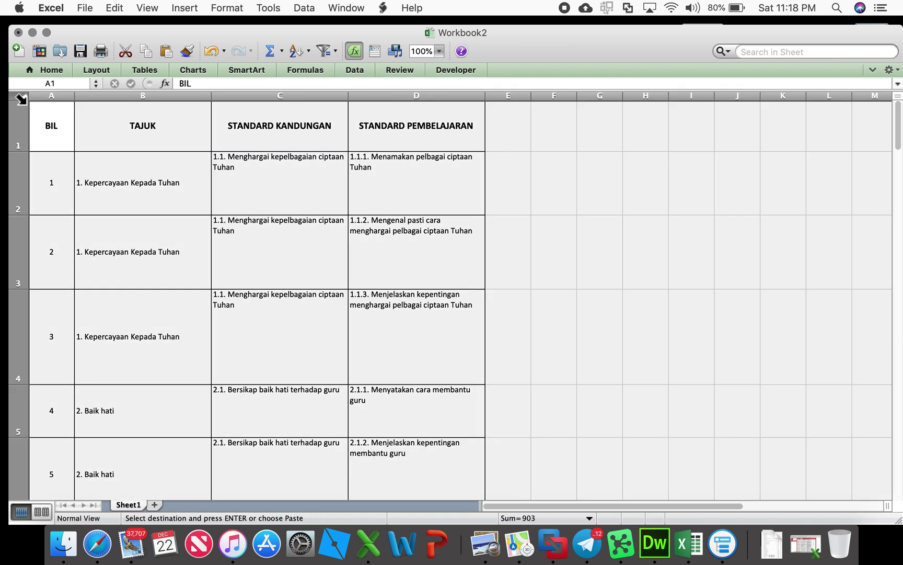
double_click(27, 154)
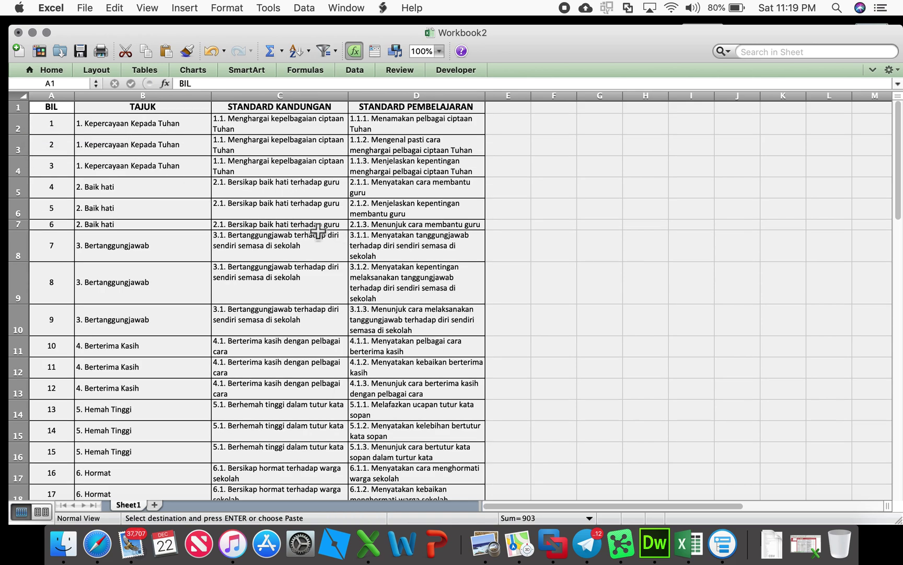
Clear the row numbers below the BIL header in column A
click(55, 133)
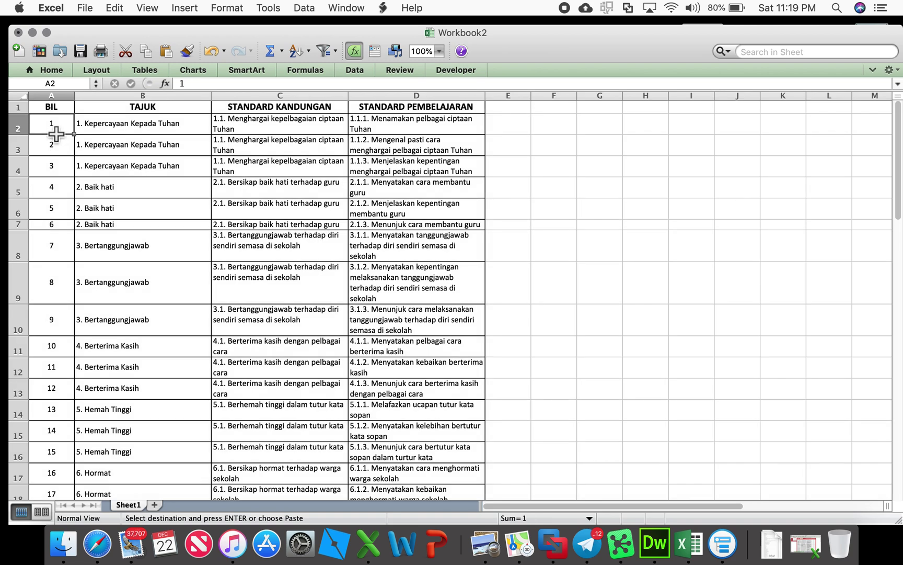
drag(55, 133, 52, 422)
key(Delete)
Examine how the topics in the TAJUK column repeat over groups of rows
click(147, 189)
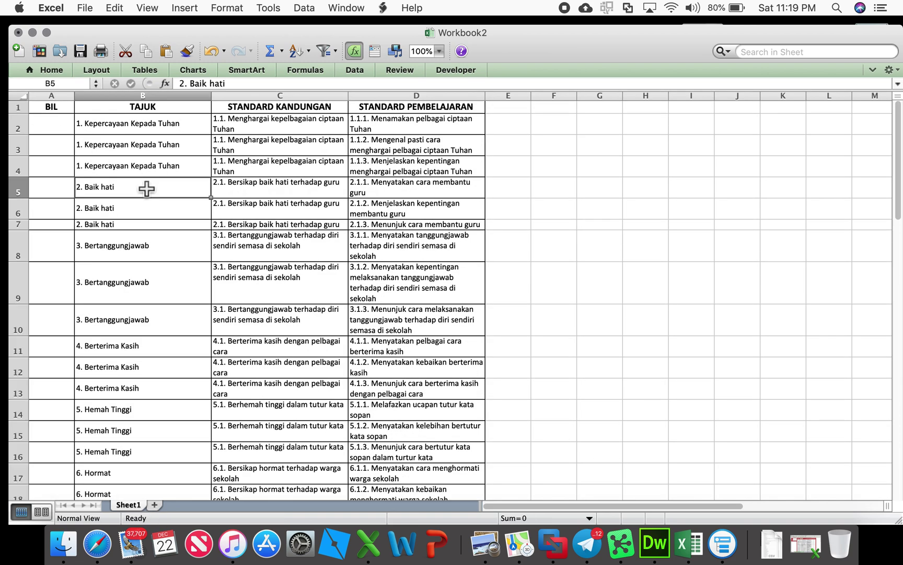
click(112, 135)
click(110, 184)
click(101, 249)
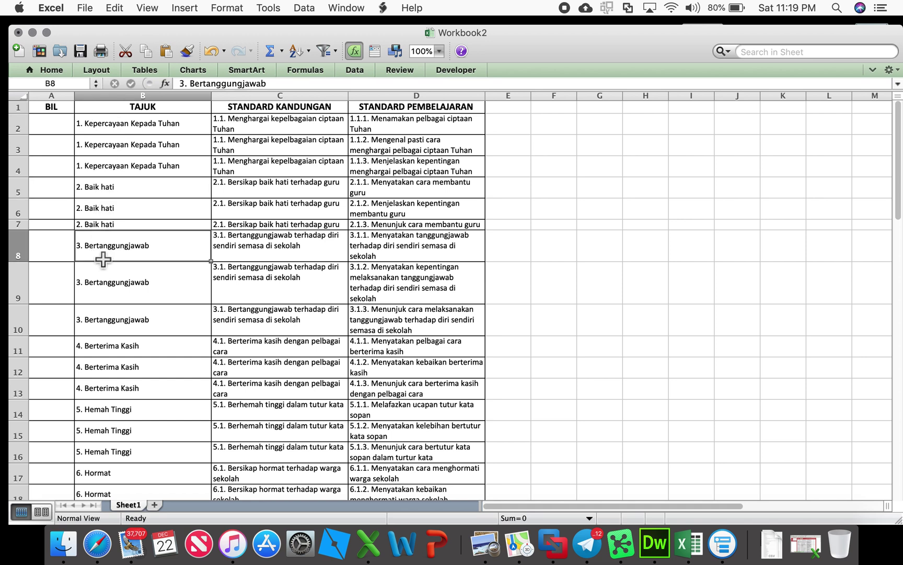
click(105, 349)
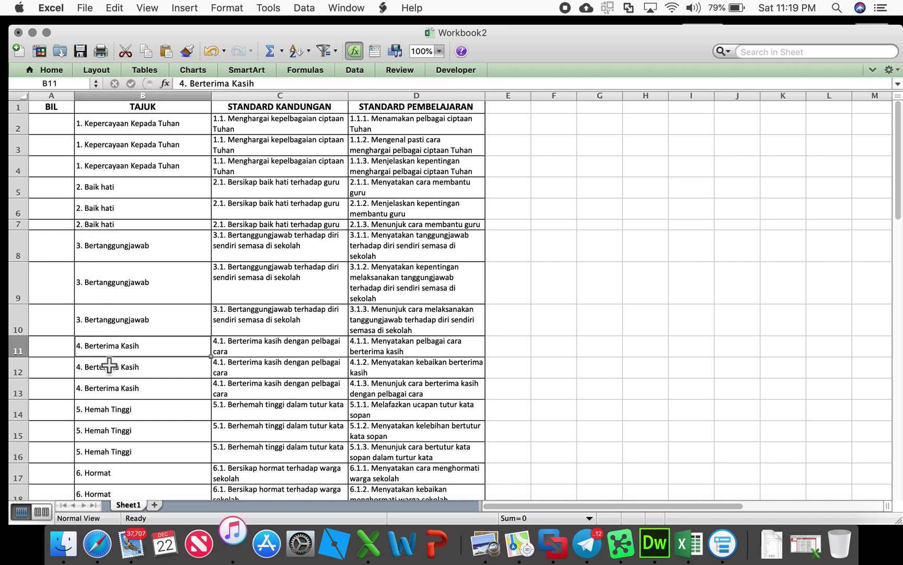
drag(121, 133, 161, 225)
click(208, 212)
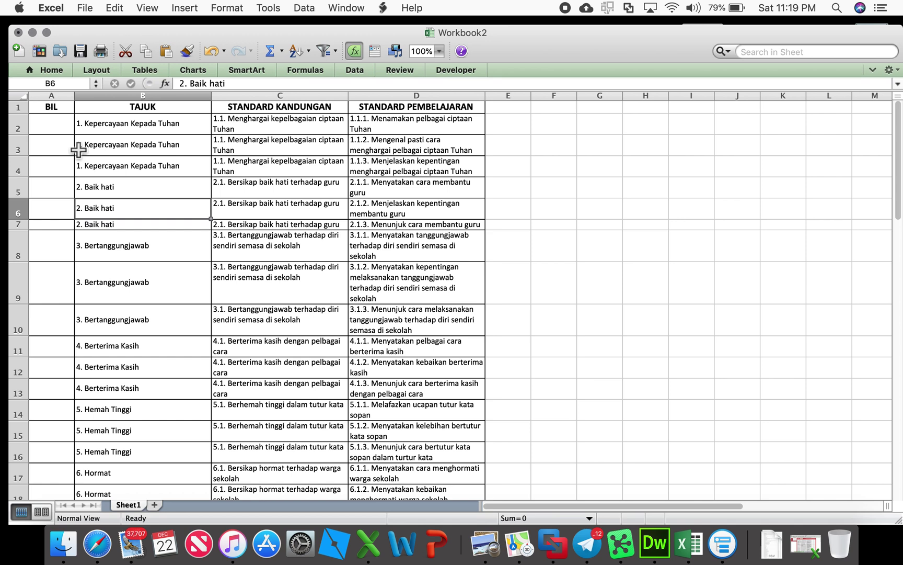
Number the first row of each of the first five topics in BIL, entering 1 to 5 in A2, A5, A8, A11 and A14
click(58, 131)
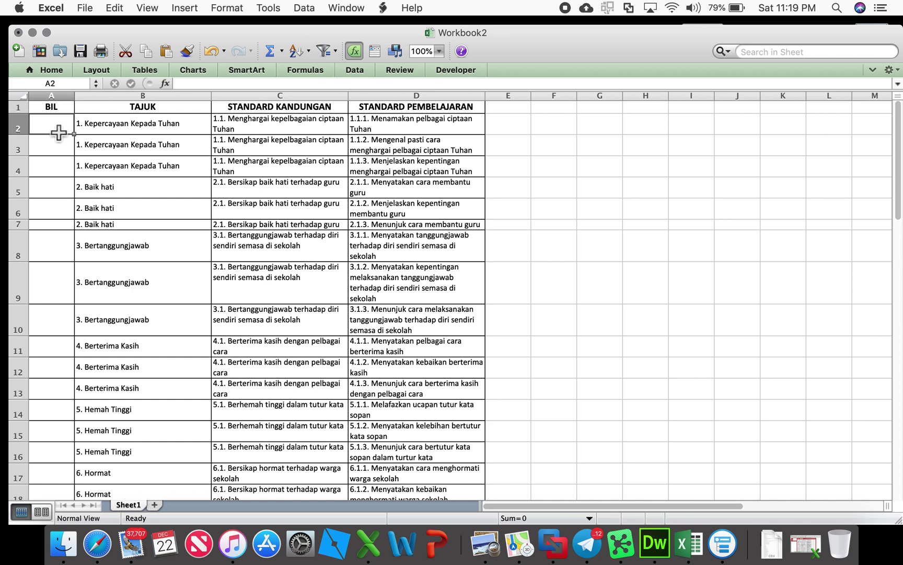
text(1)
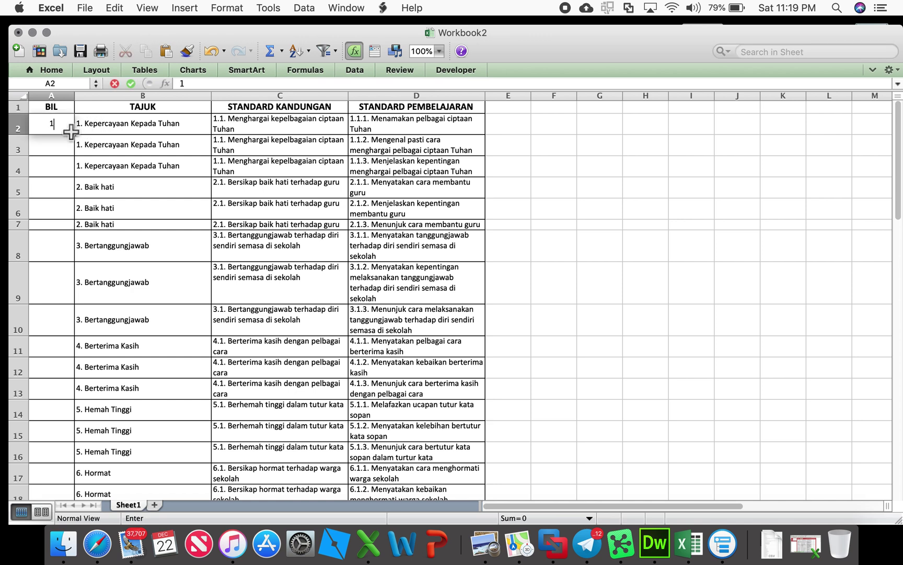
click(53, 190)
text(2)
click(56, 245)
text(3)
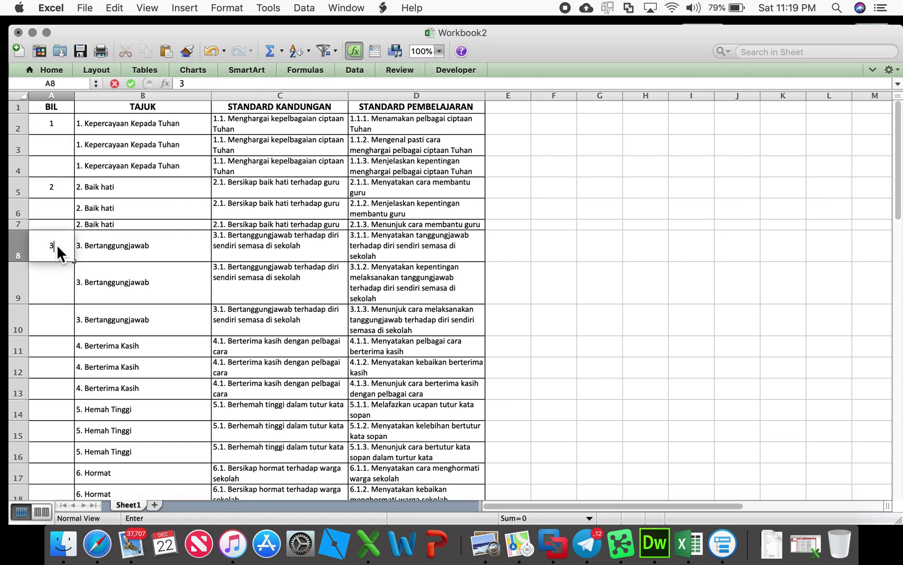
click(58, 346)
text(4)
click(62, 415)
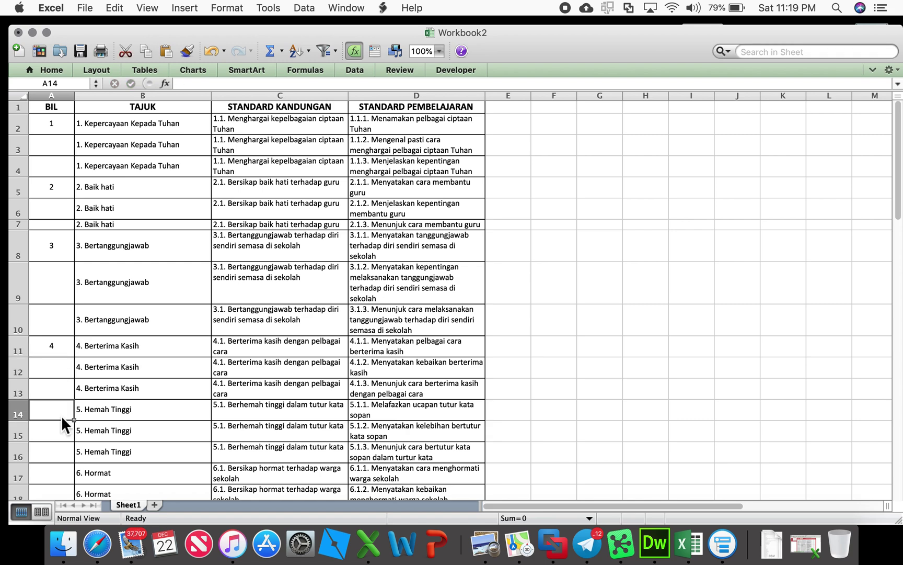
text(5)
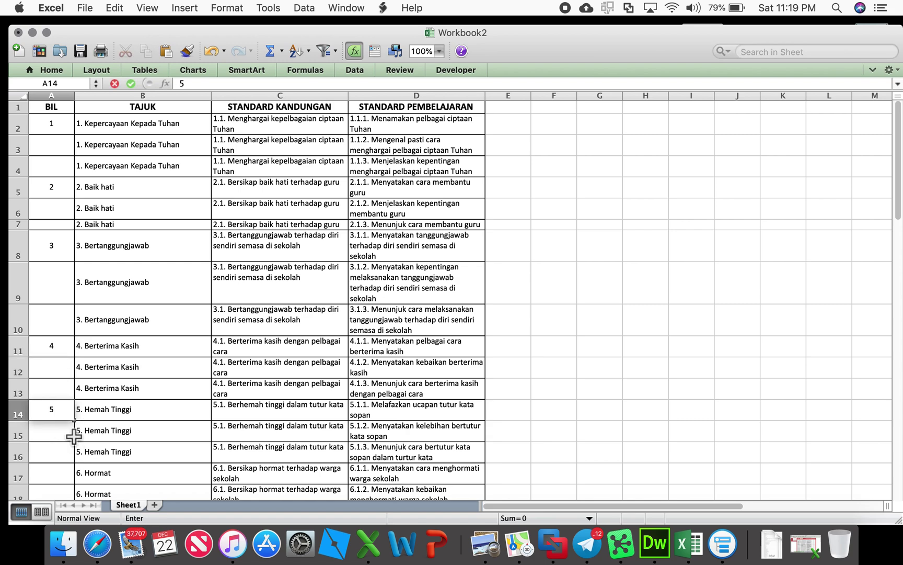
Enter BIL numbers 6, 7 and 8 on the first rows of Hormat, Kasih Sayang and Keadilan, in A17, A20 and A23
click(68, 434)
scroll(71, 433, down, 2)
click(60, 402)
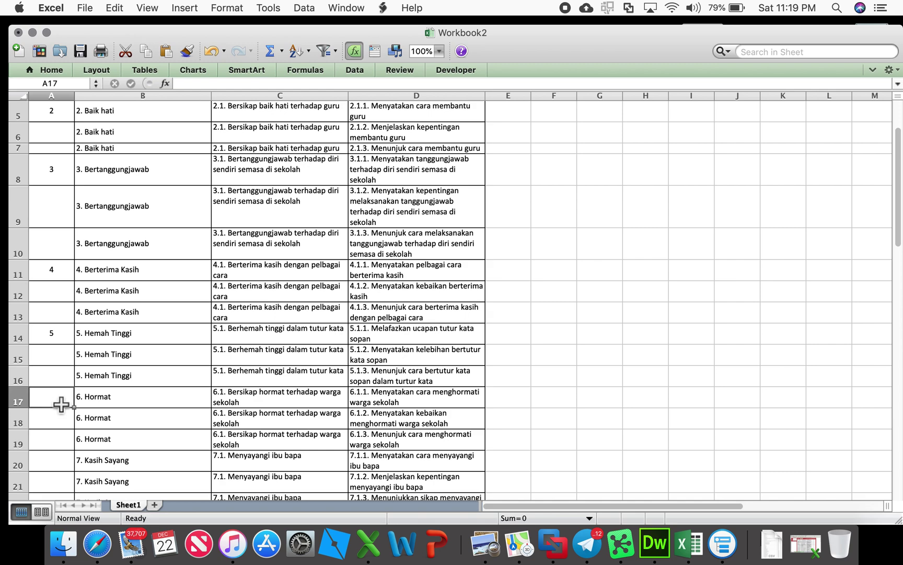
text(6)
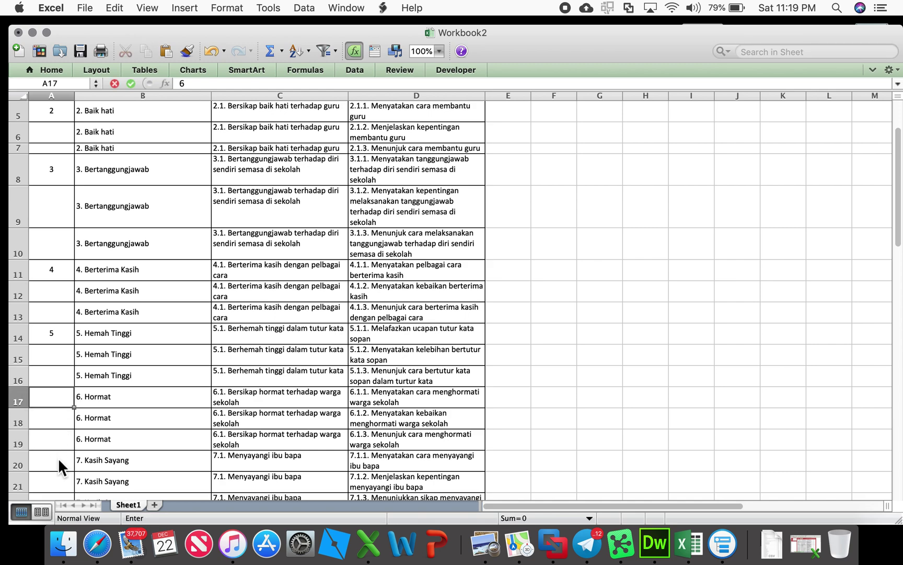
click(59, 461)
text(7)
click(103, 459)
scroll(102, 456, down, 6)
key(Up)
key(Left)
key(Down)
key(Down)
key(Down)
key(Down)
text(8)
Enter BIL numbers 9, 10 and 11 on the first rows of Keberanian, Kejujuran and Kerajinan, in A26, A29 and A32
key(Down)
key(Down)
key(Down)
text(9)
key(Down)
key(Down)
key(Down)
text(10)
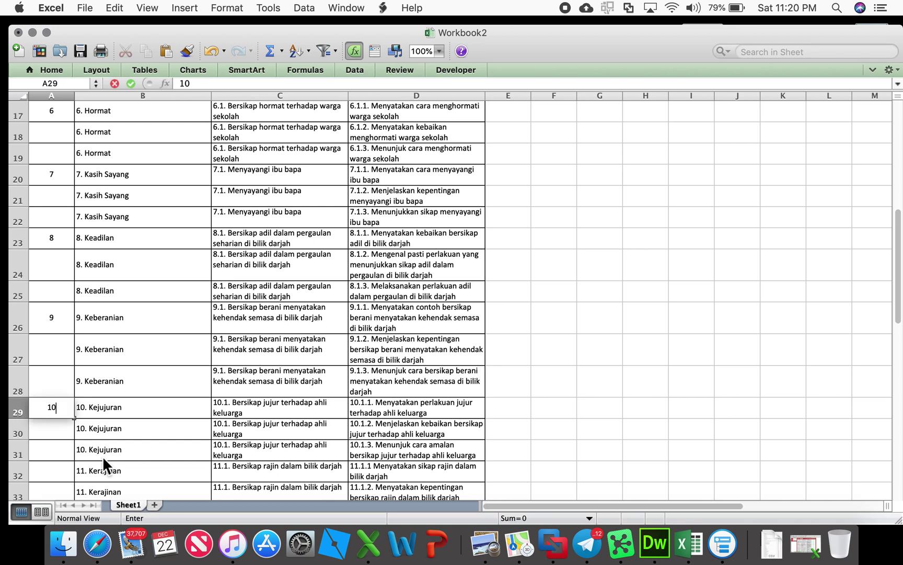
key(Down)
key(Down)
key(Down)
text(11)
Enter BIL numbers 12, 13 and 14 on the first rows of Kerjasama, Kesederhanaan and Toleransi, in A35, A38 and A41
key(Down)
key(Down)
key(Down)
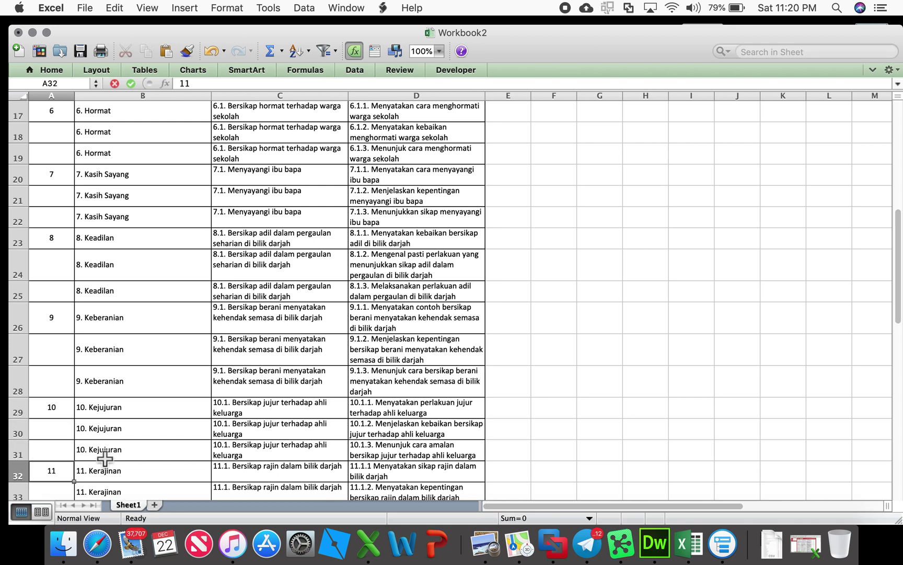
text(12)
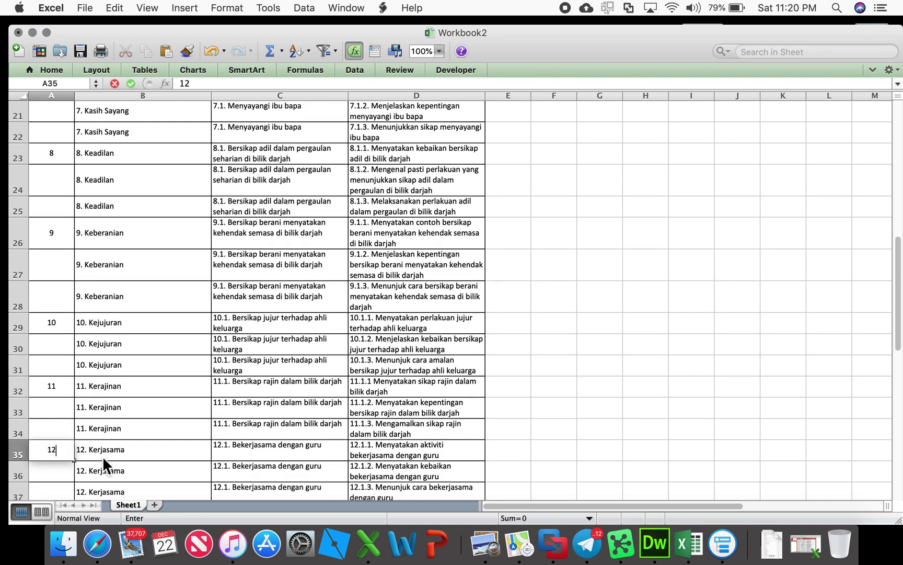
key(Down)
key(Down)
key(Down)
text(13)
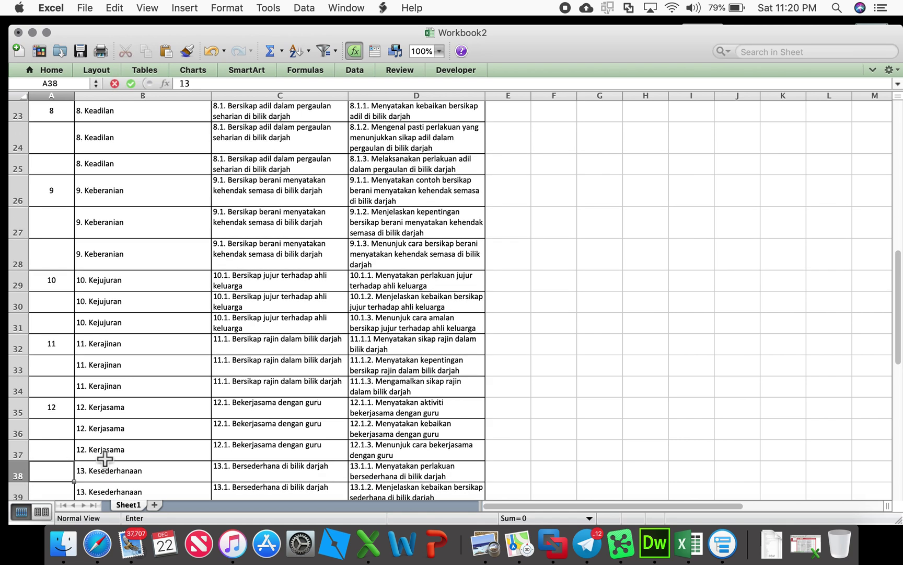
key(Down)
key(Down)
key(Down)
text(14)
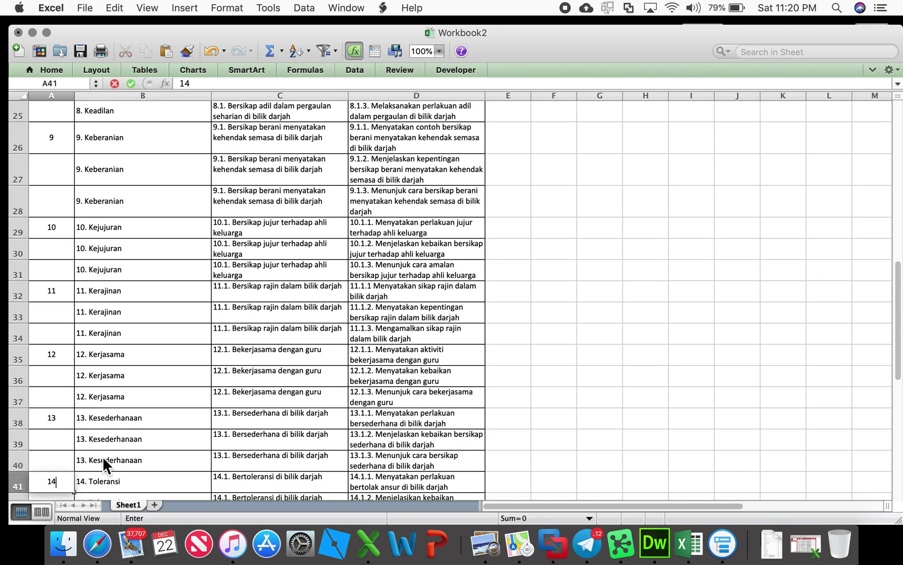
key(Down)
key(Down)
key(Down)
scroll(103, 456, down, 1)
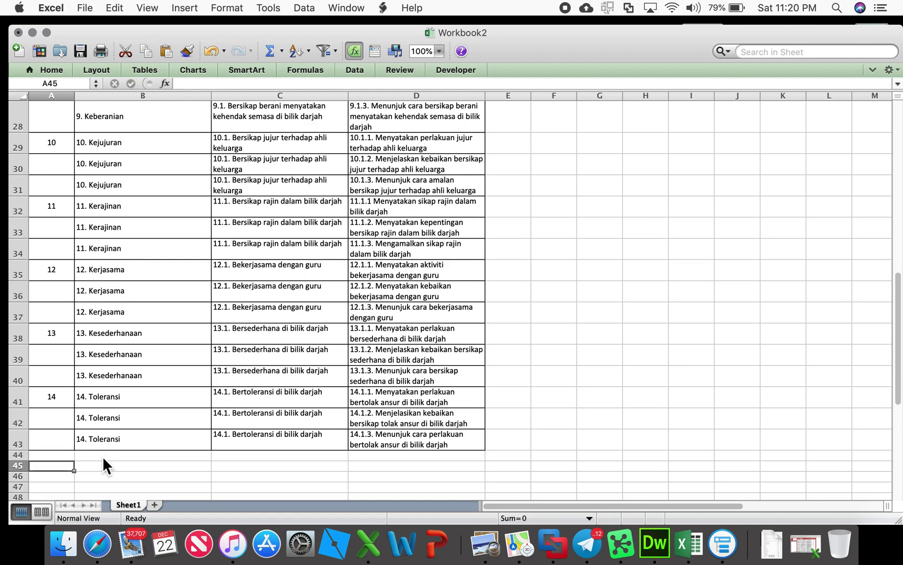
key(Down)
key(Up)
key(Up)
scroll(103, 456, up, 10)
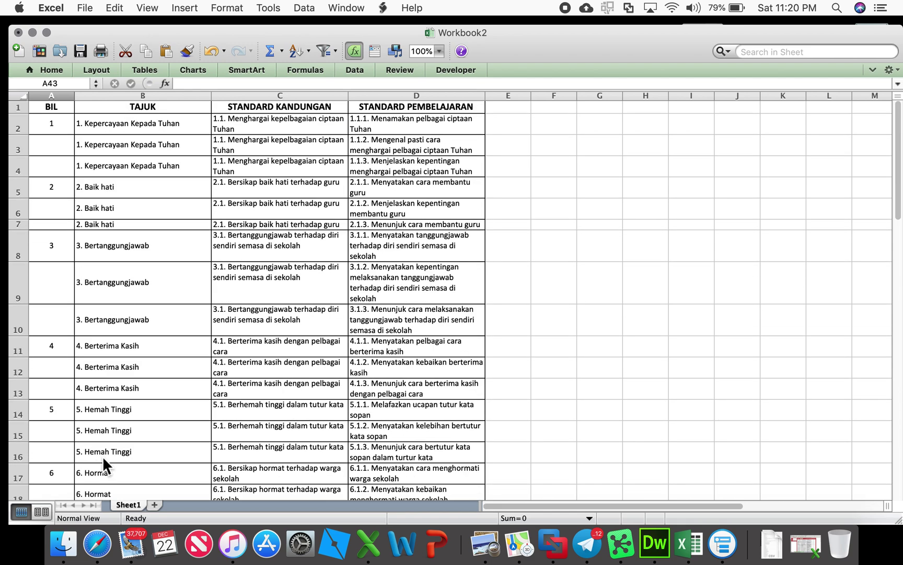
Enter BIL numbers 15, 16 and 17 on the second rows of the first three topics, in A3, A6 and A9
click(59, 153)
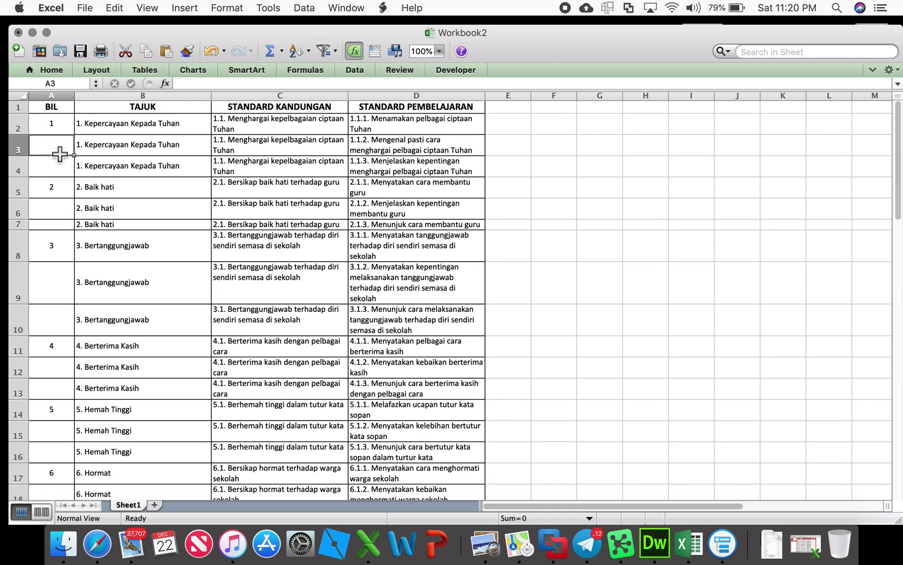
text(15)
key(Down)
key(Down)
key(Down)
text(16)
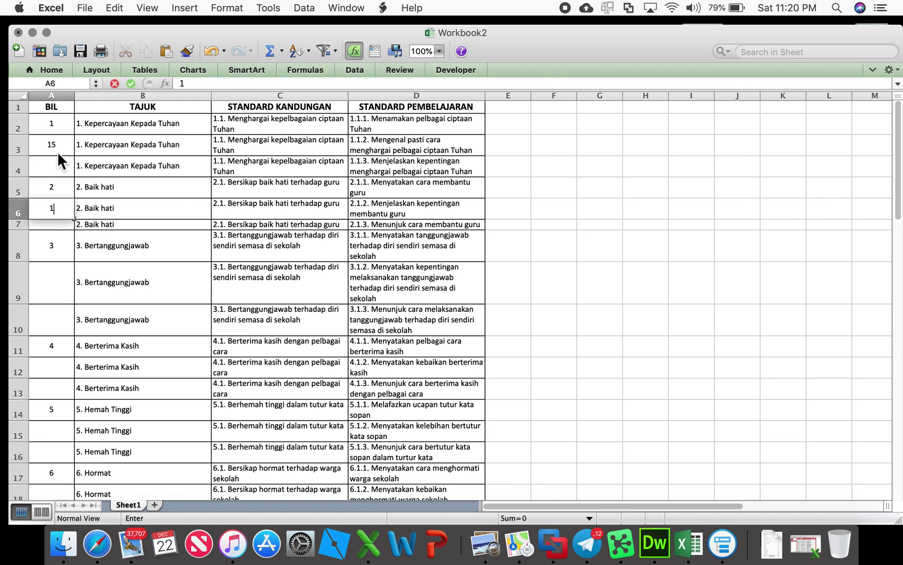
key(Down)
key(Down)
key(Down)
text(17)
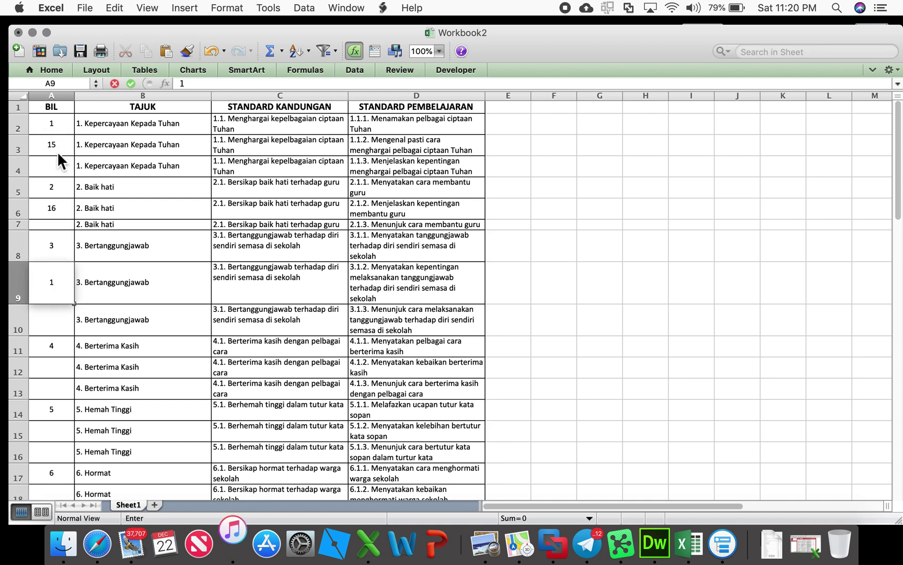
Enter BIL numbers 18, 19 and 20 on the second rows of Berterima Kasih, Hemah Tinggi and Hormat, in A12, A15 and A18
key(Down)
key(Down)
key(Down)
text(18)
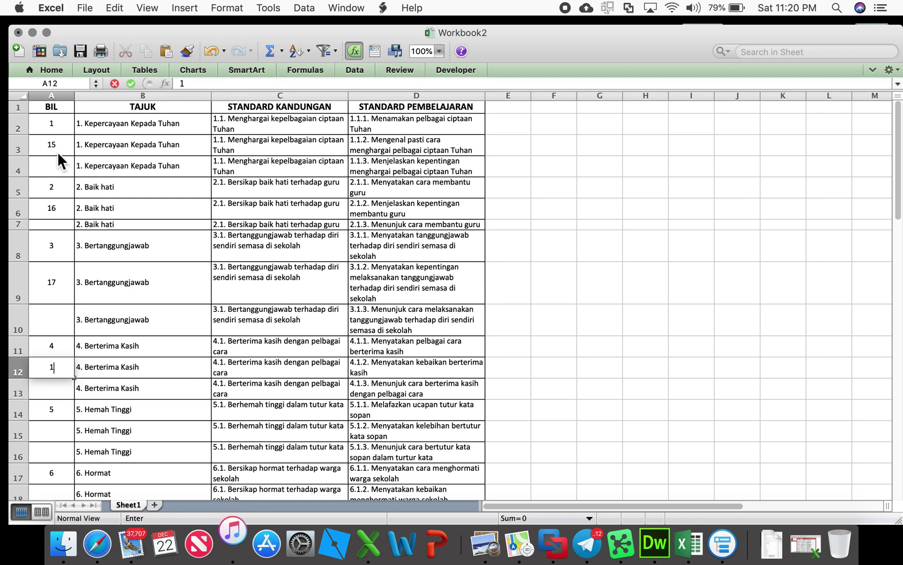
key(Down)
key(Down)
key(Down)
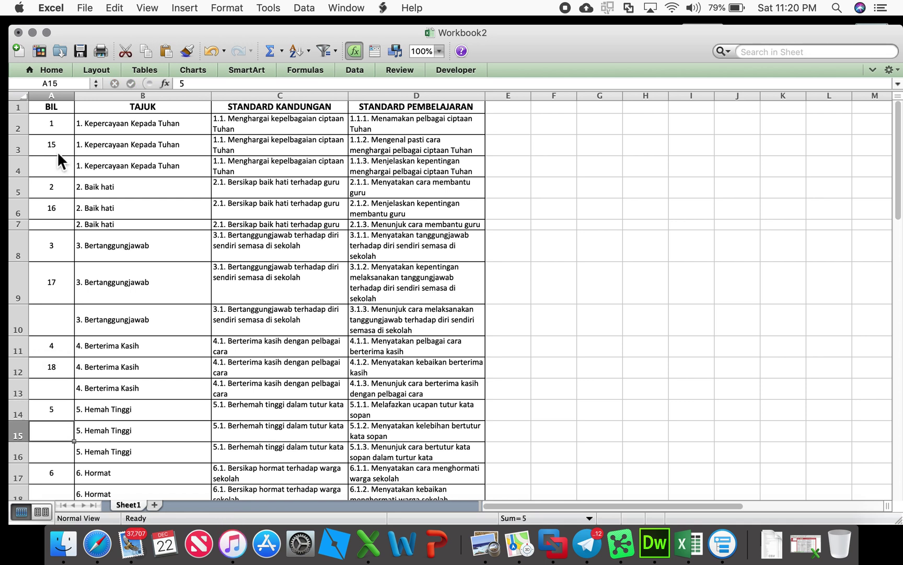
text(1)
key(Down)
key(Down)
key(Down)
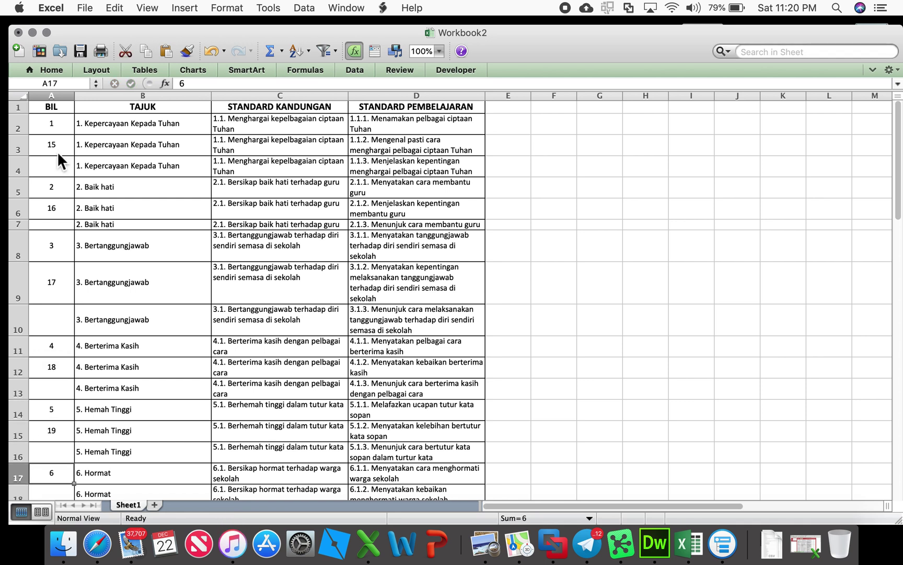
text(2)
Enter BIL numbers 21, 22 and 23 on the second rows of Kasih Sayang, Keadilan and Keberanian, in A21, A24 and A27
key(Down)
key(Down)
key(Down)
key(Down)
key(Down)
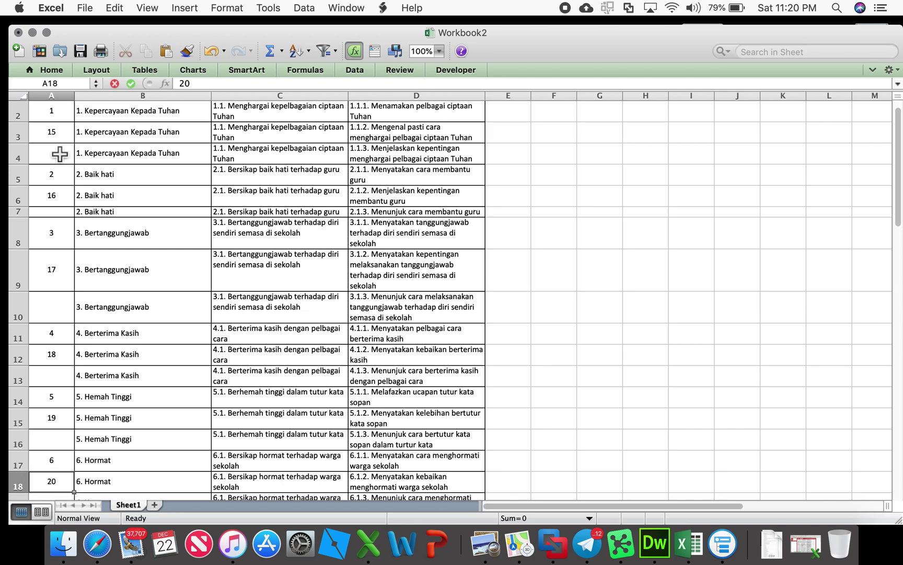
key(Up)
key(Up)
text(21)
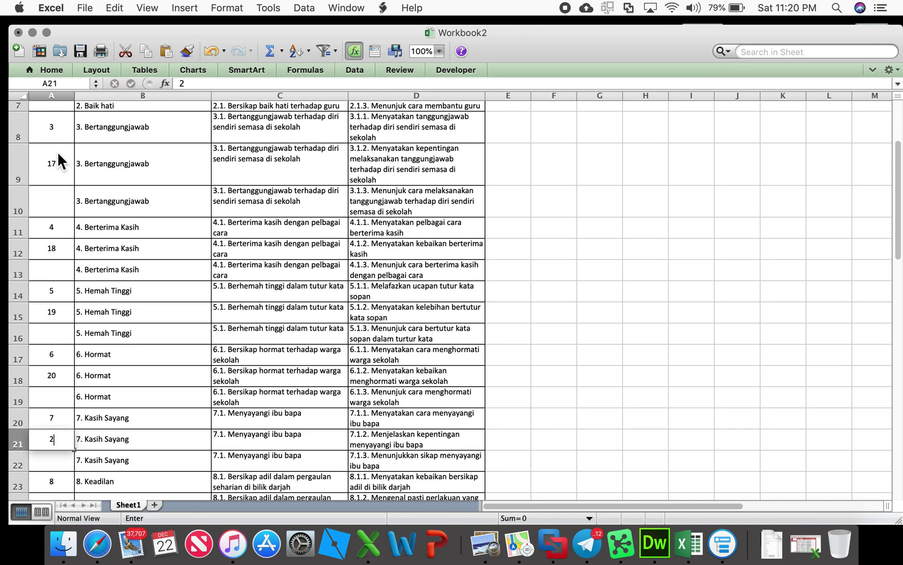
key(Down)
key(Down)
key(Down)
text(22)
key(Down)
key(Down)
key(Down)
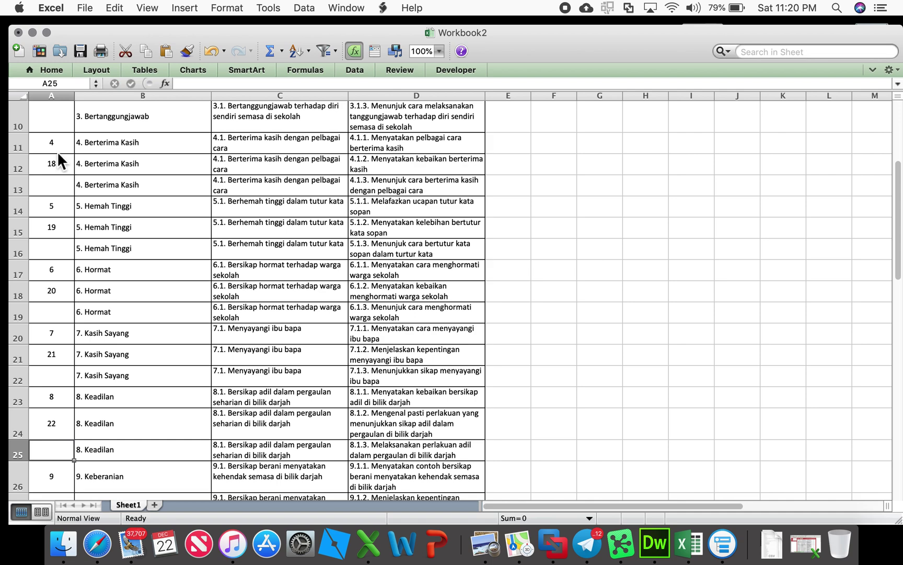
text(23)
Enter BIL numbers 24, 25 and 26 on the second rows of Kejujuran, Kerajinan and Kerjasama, in A30, A33 and A36
key(Down)
key(Down)
key(Down)
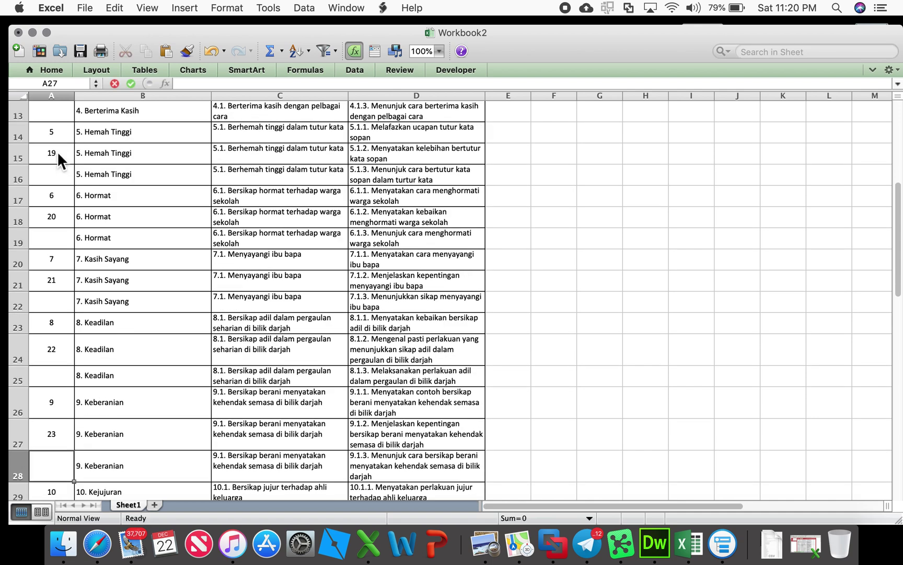
text(24)
key(Down)
key(Down)
key(Down)
text(2)
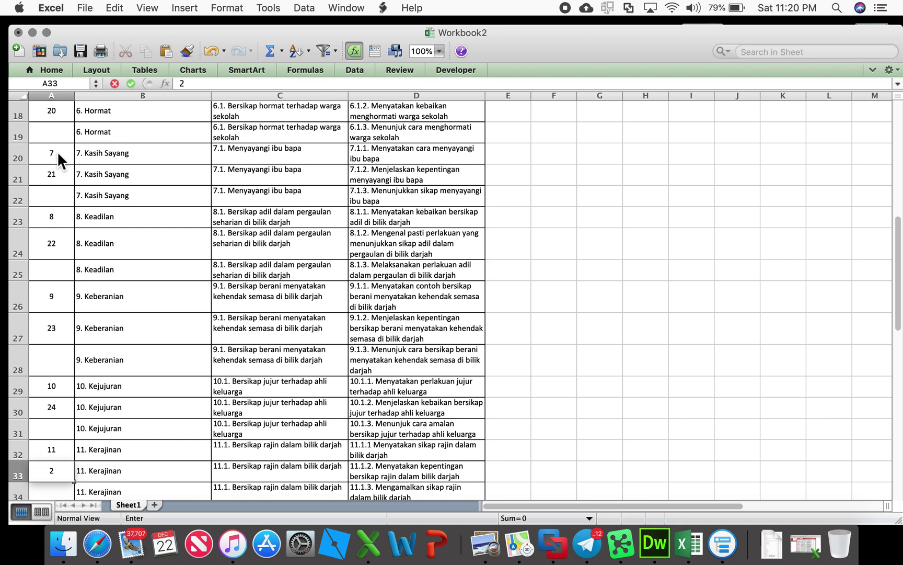
key(Down)
key(Down)
key(Down)
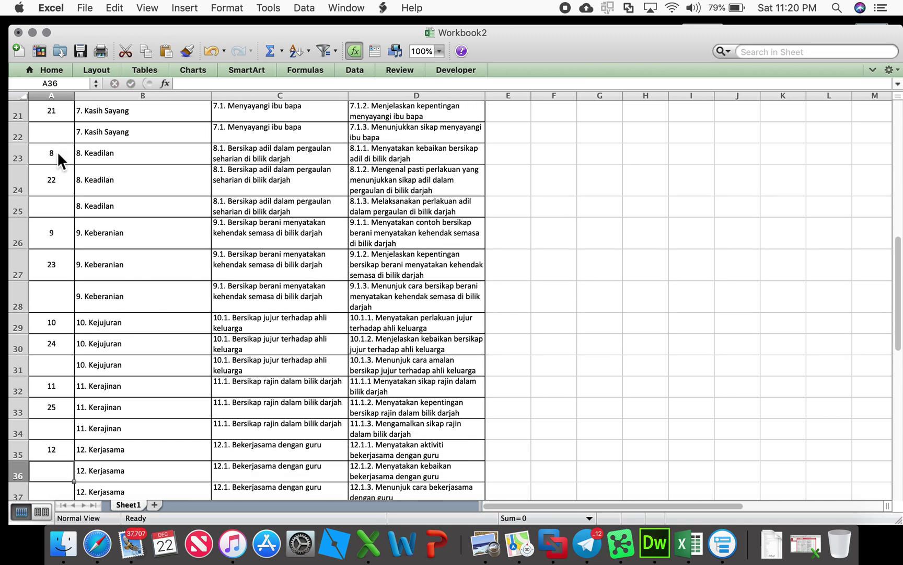
text(2)
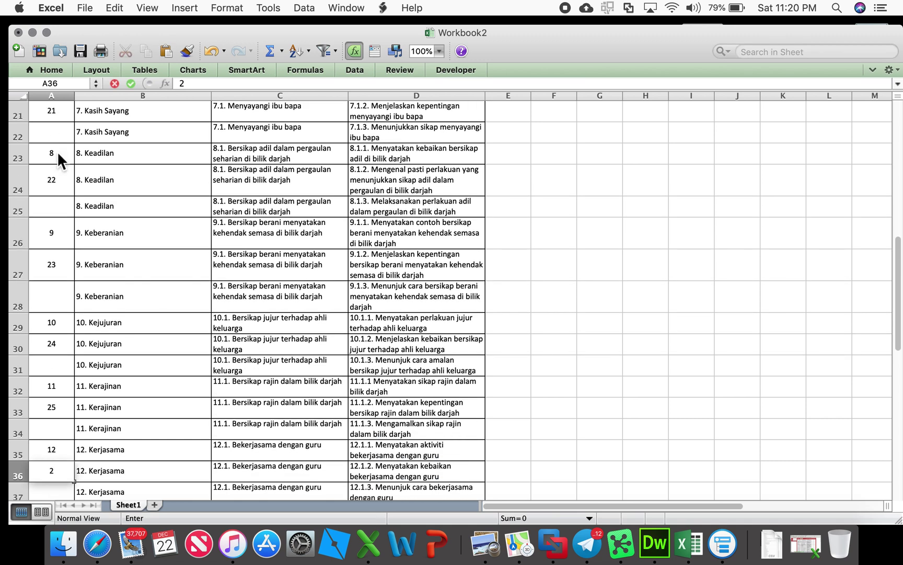
text(6)
Enter BIL numbers 27 and 28 on the second rows of Kesederhanaan and Toleransi, in A39 and A42
key(Down)
key(Down)
key(Down)
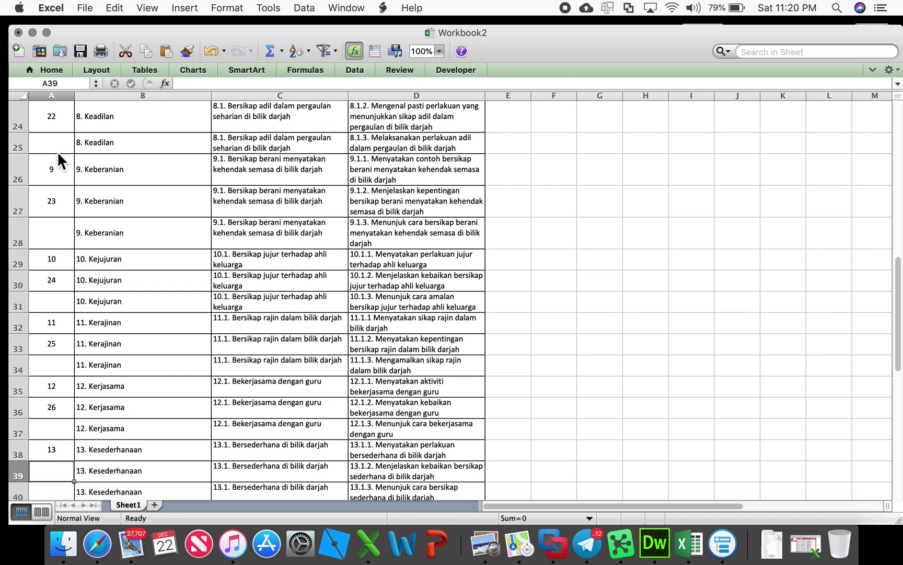
text(27)
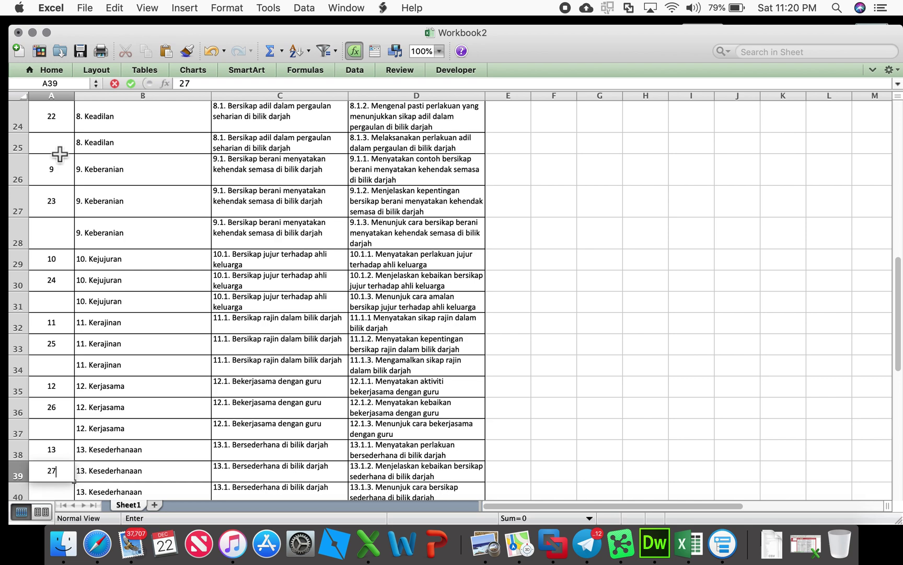
key(Down)
key(Down)
key(Down)
text(2)
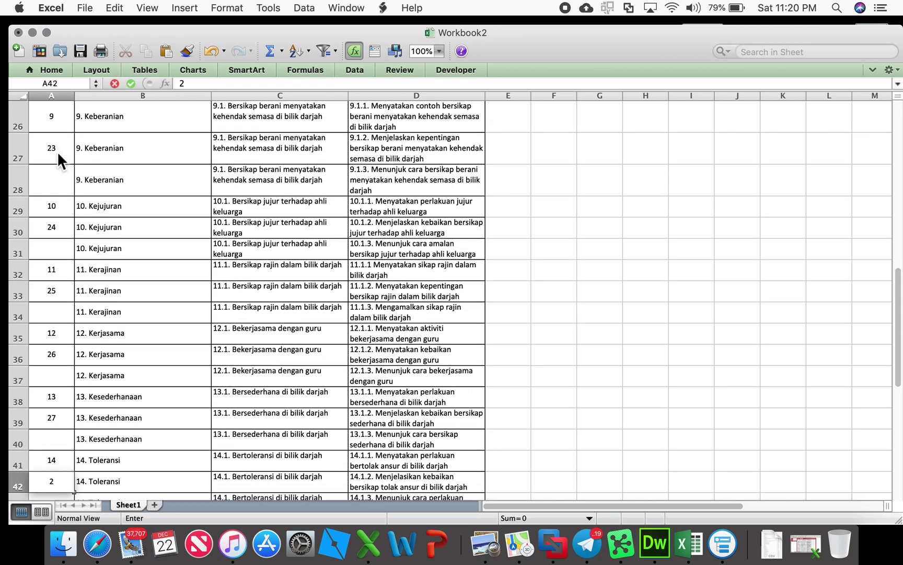
key(Down)
key(Down)
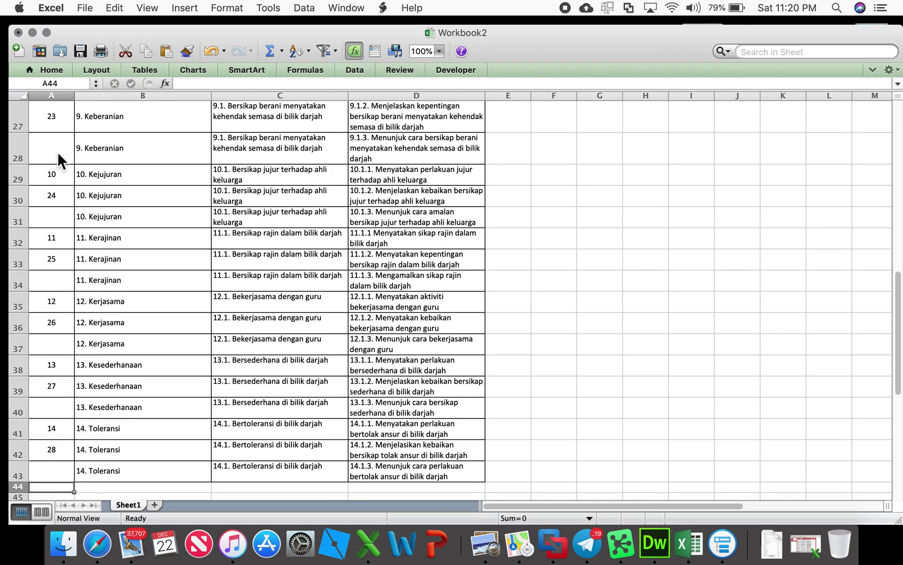
key(Down)
Return to the first topic and enter BIL number 29 on its third row, in A4
key(Up)
key(Up)
key(Up)
key(Up)
key(Up)
key(Up)
key(Up)
key(Up)
key(Up)
key(Up)
key(Up)
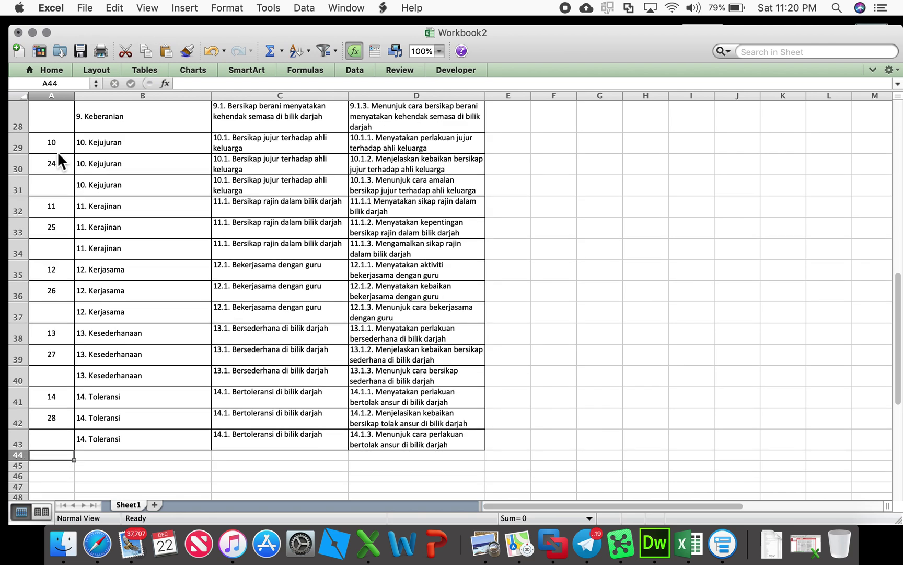
key(Up)
key(Up)
key(Up)
key(Up)
key(Up)
key(Up)
key(Up)
key(Up)
key(Up)
key(Up)
key(Up)
key(Up)
key(Up)
key(Up)
key(Up)
key(Up)
key(Up)
key(Up)
key(Up)
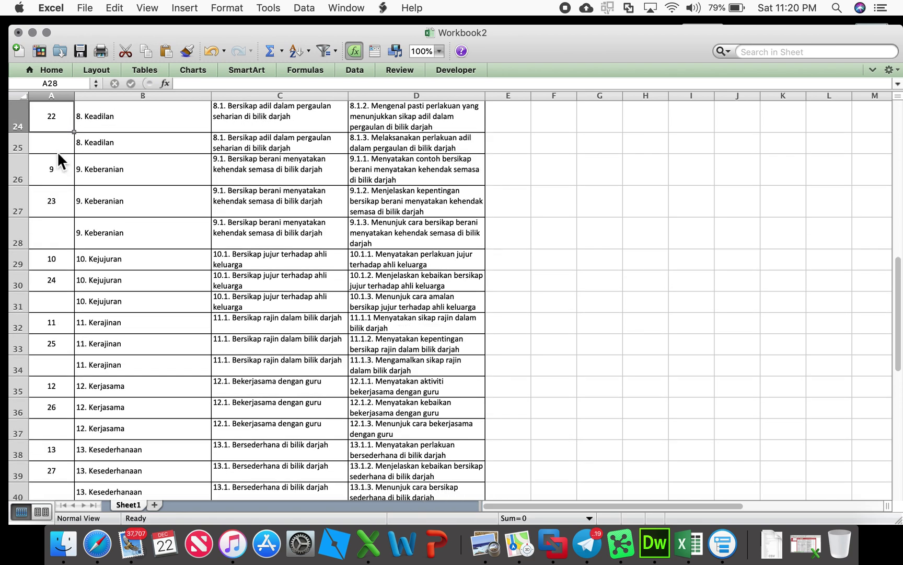
key(Up)
key(Up)
key(Up)
key(Up)
key(Up)
key(Up)
key(Up)
key(Up)
key(Up)
key(Up)
key(Up)
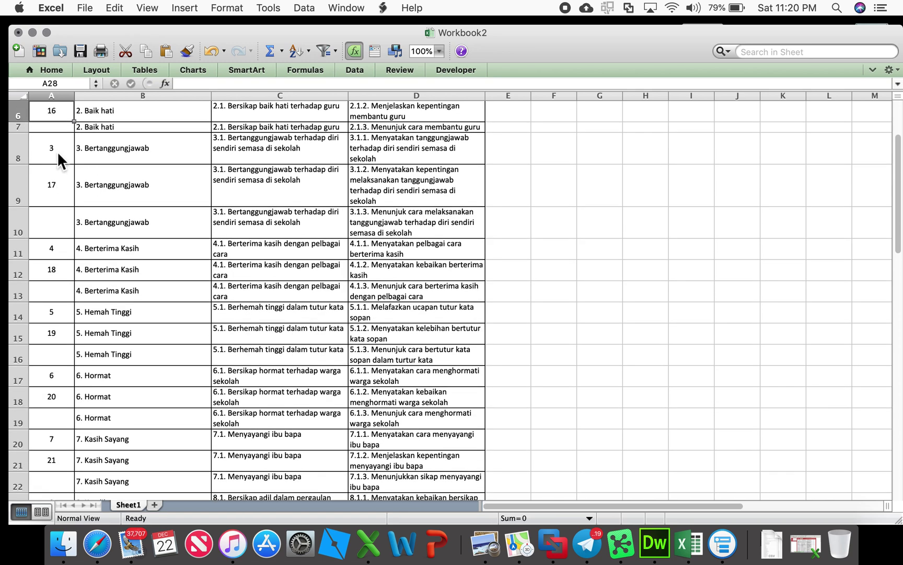
click(59, 153)
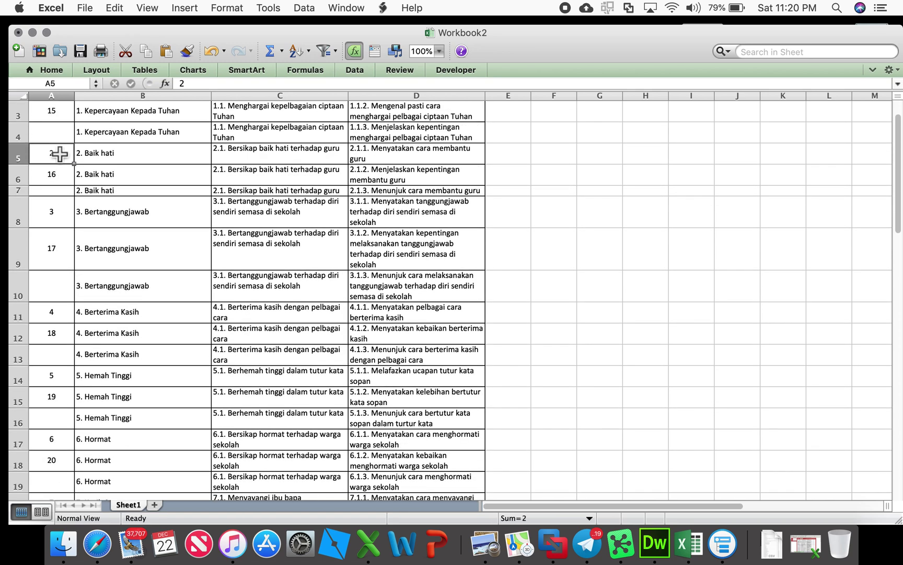
key(Down)
key(Right)
key(ctrl+Down)
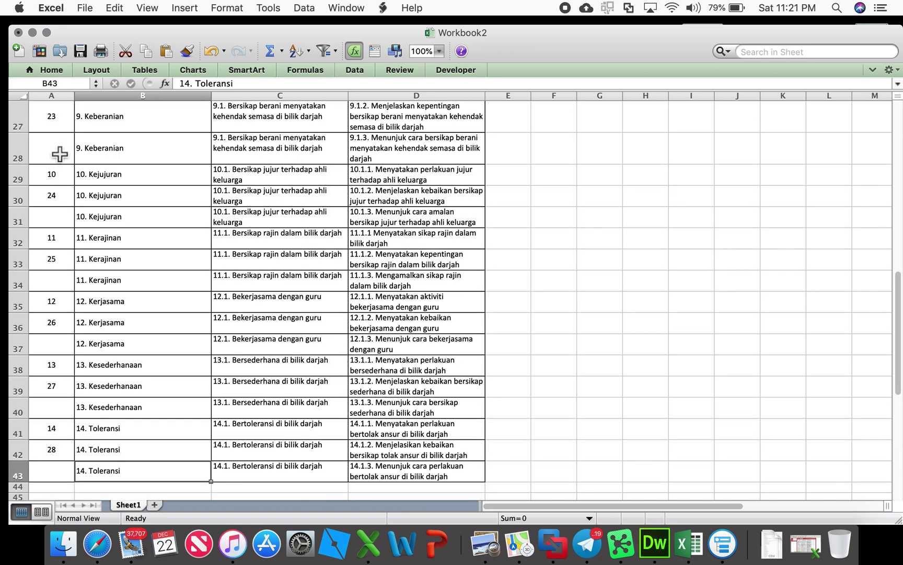
key(ctrl+Up)
key(Left)
key(Down)
key(Down)
key(Down)
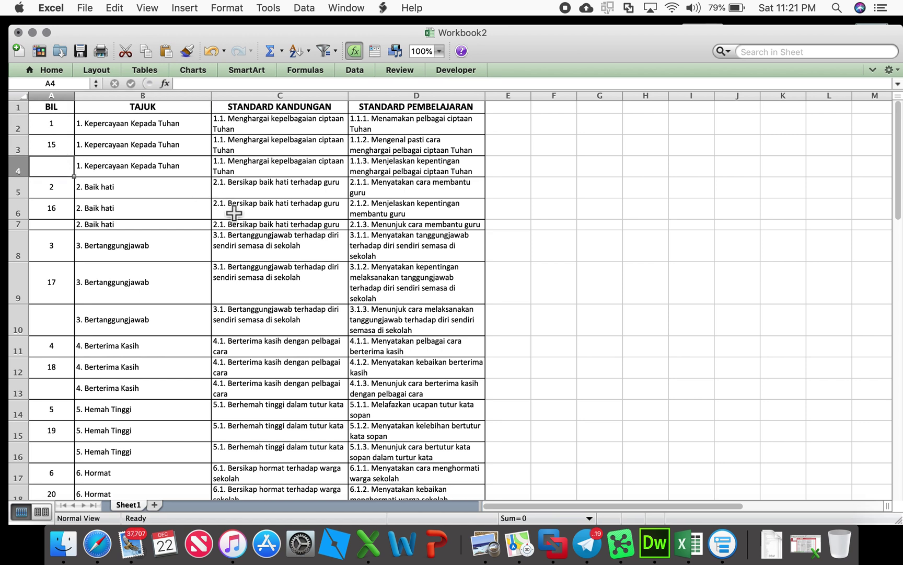
key(Right)
key(Right)
key(Right)
key(Left)
key(Left)
key(Left)
text(2)
key(Tab)
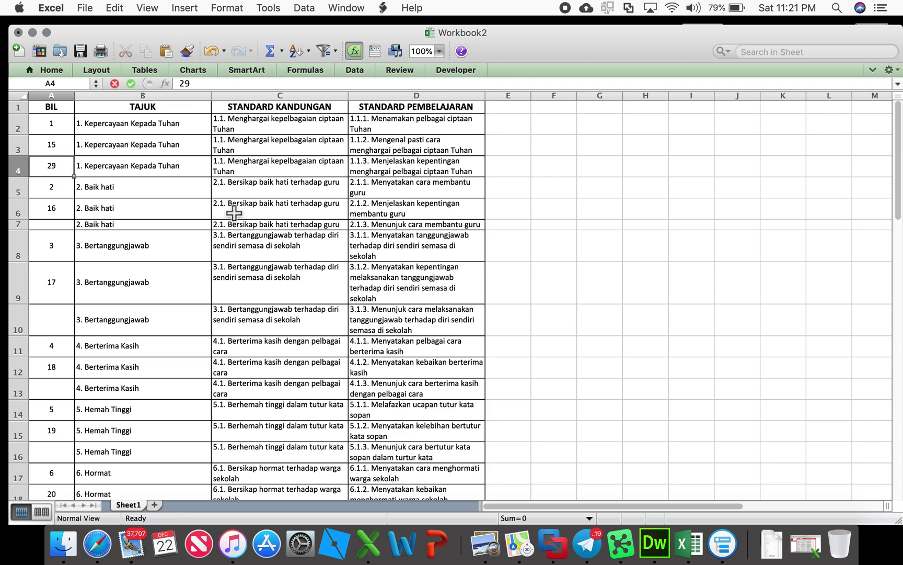
Enter BIL number 30 on the third row of Baik hati, in A7
key(super+Down)
key(super+Up)
key(Down)
key(Down)
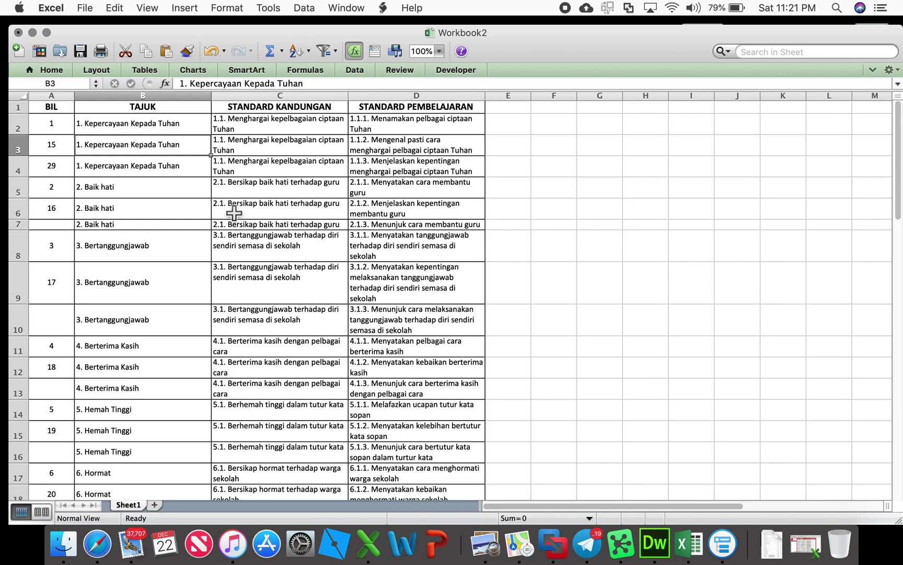
key(Down)
key(Left)
key(Down)
key(Down)
key(Down)
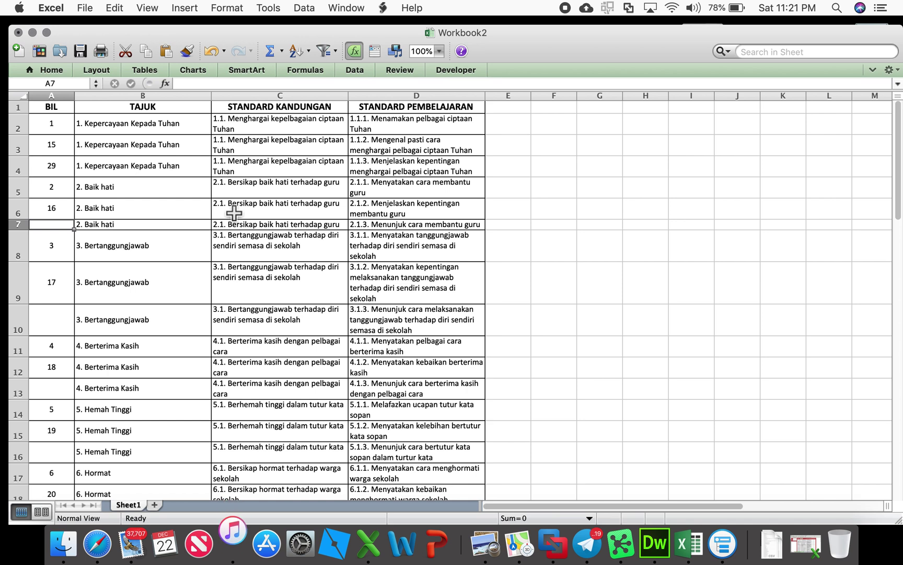
text(30)
key(Return)
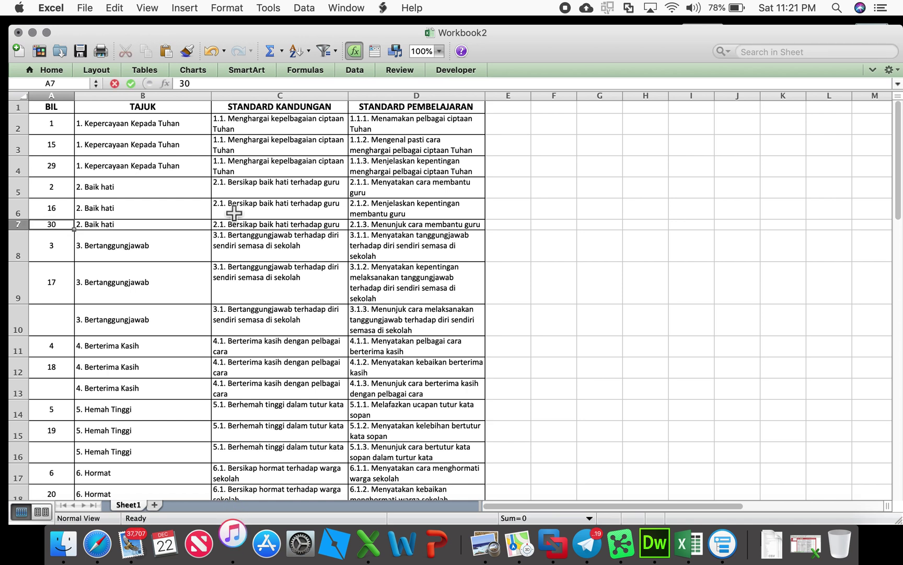
Enter BIL numbers 31, 32 and 33 on the third rows of Bertanggungjawab, Berterima Kasih and Hemah Tinggi, in A10, A13 and A16
key(Down)
key(Down)
key(Return)
key(Down)
key(Down)
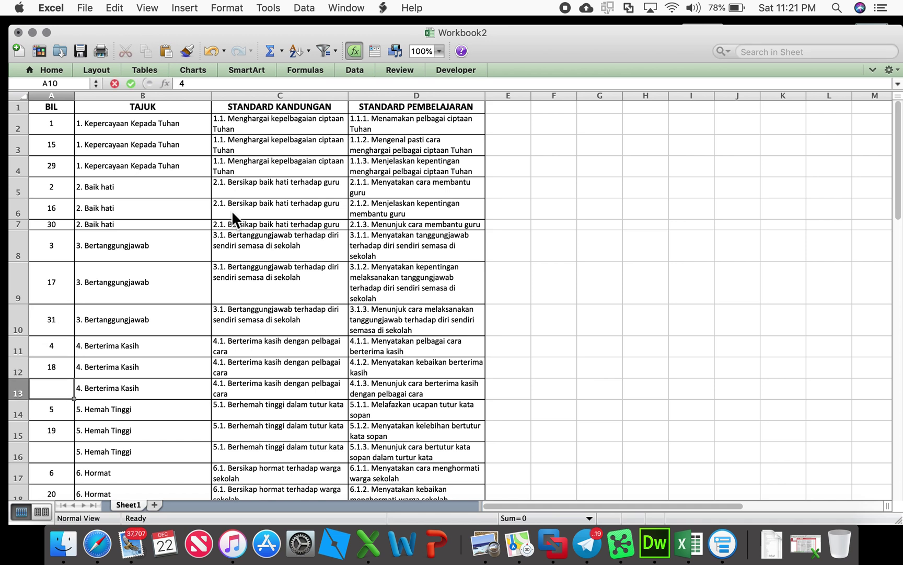
text(32)
key(Return)
key(Down)
key(Down)
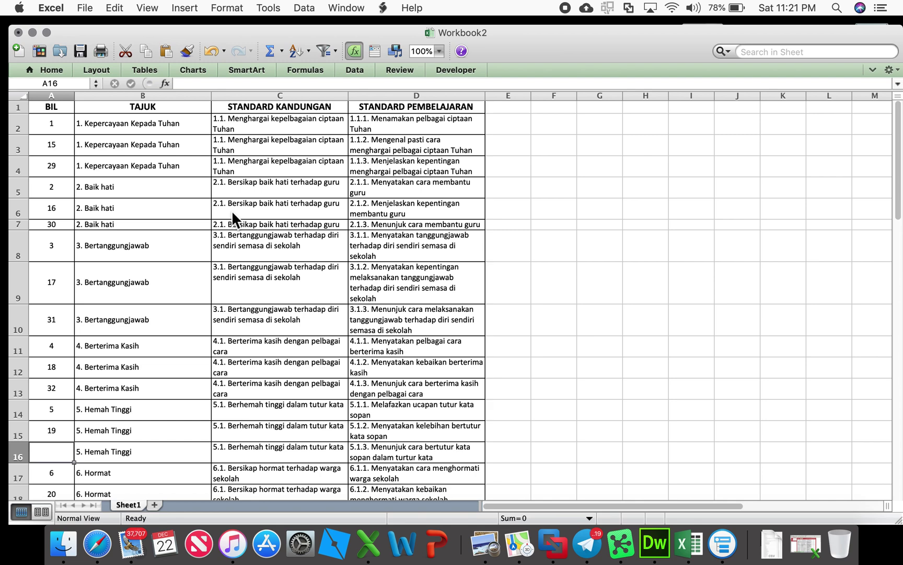
text(33)
key(Return)
key(Down)
key(Down)
key(Down)
key(Up)
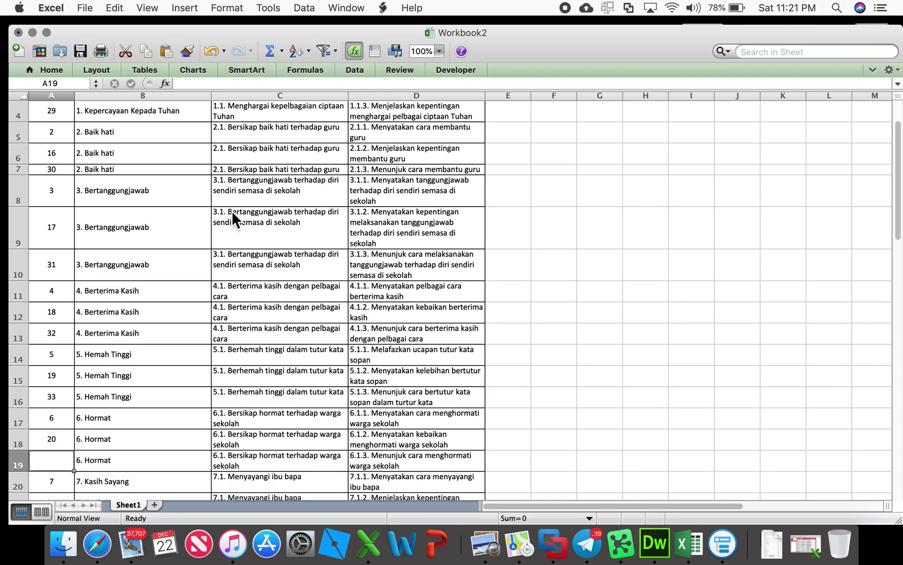
Enter BIL numbers 34, 35 and 36 on the third rows of Hormat, Kasih Sayang and Keadilan, in A19, A22 and A25
text(34)
key(Return)
key(Down)
key(Down)
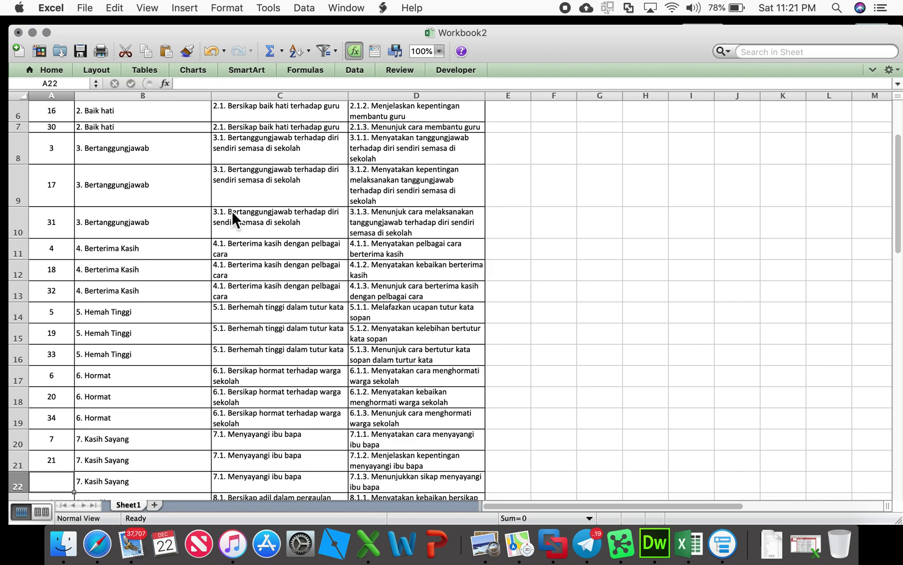
text(35)
key(Return)
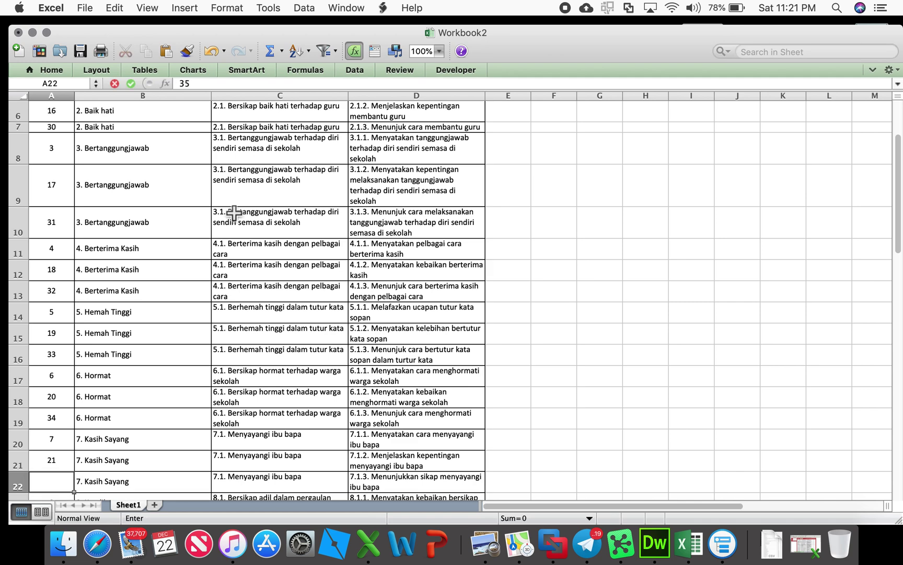
key(Down)
key(Down)
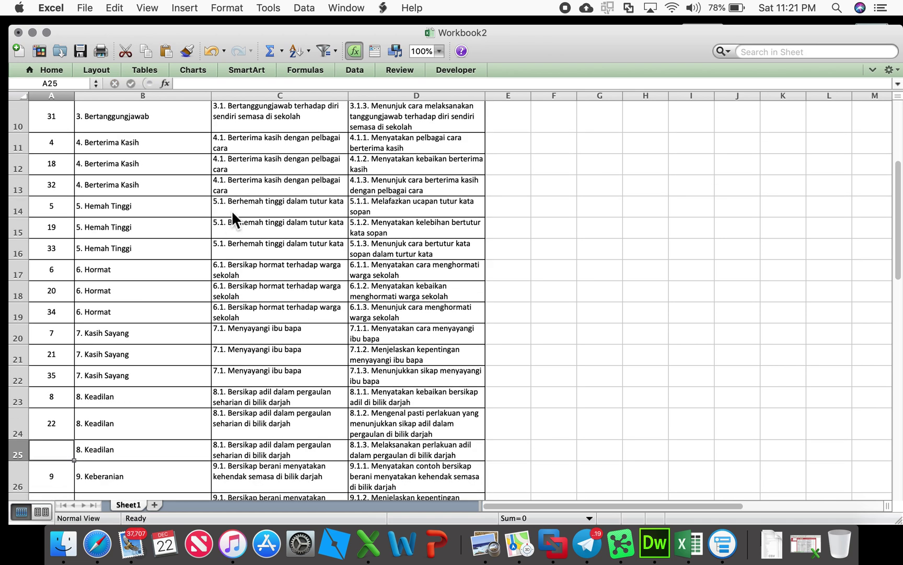
text(3)
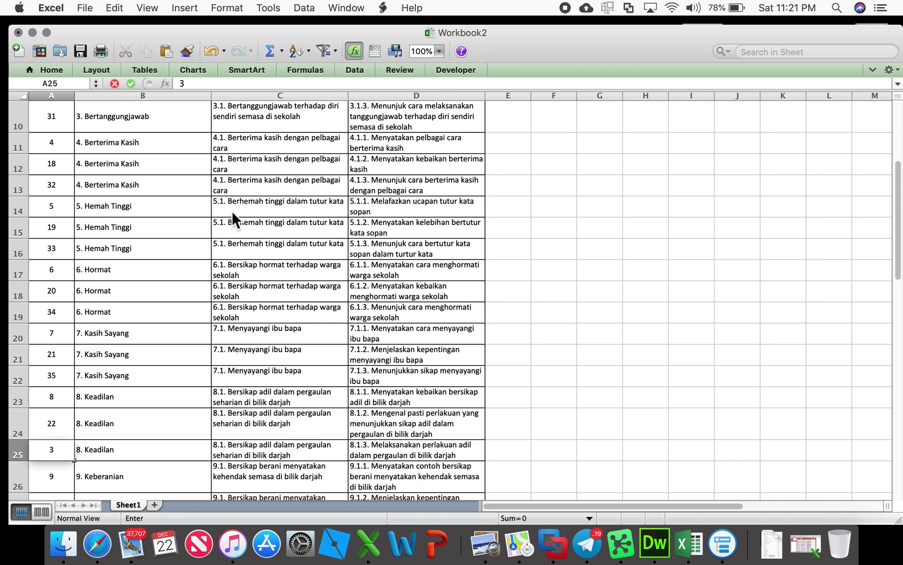
text(6)
key(Return)
key(Down)
key(Down)
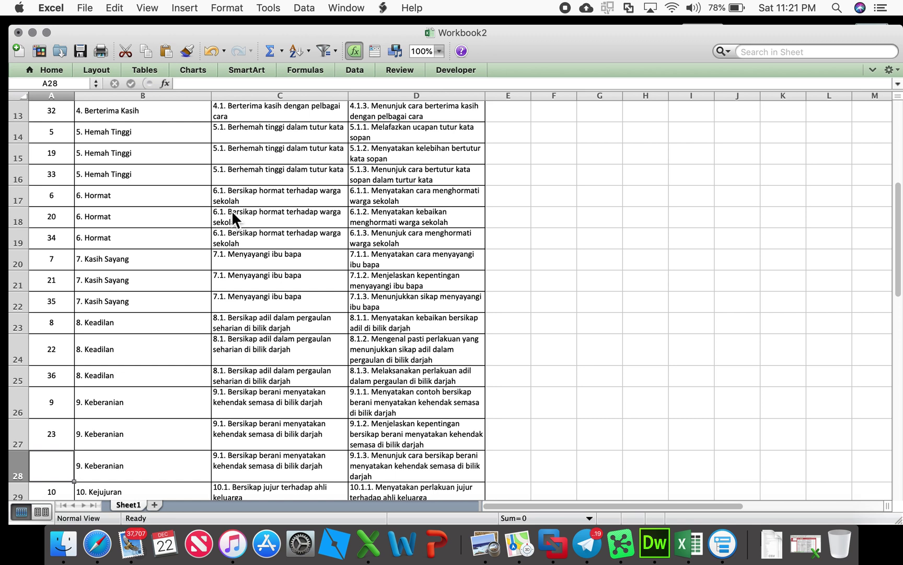
Enter BIL numbers 37, 38 and 39 on the third rows of Keberanian, Kejujuran and Kerajinan, in A28, A31 and A34
text(37)
key(Return)
key(Down)
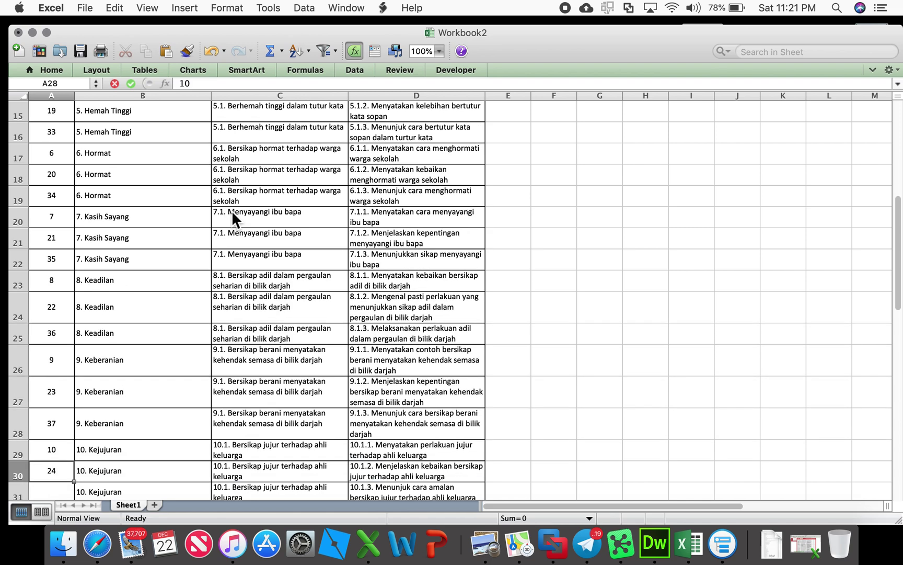
key(Down)
text(38)
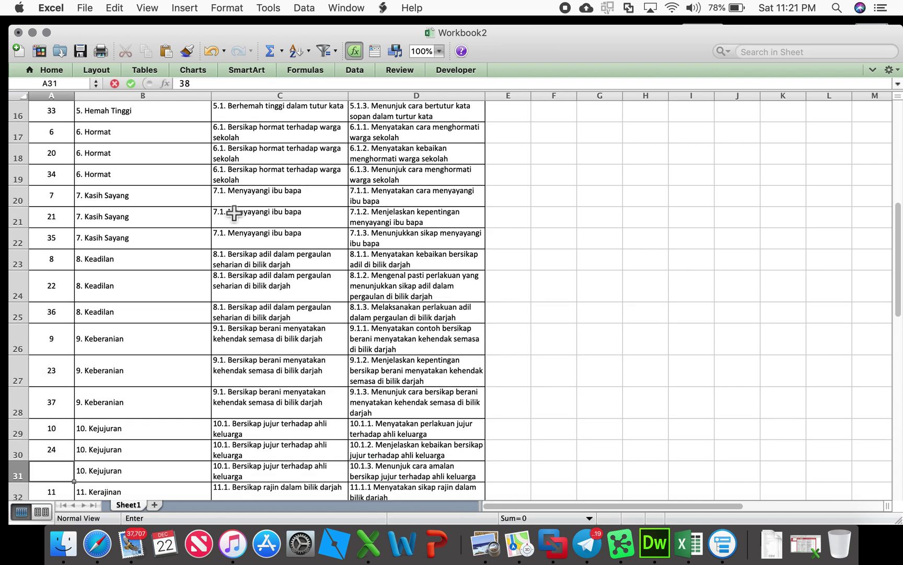
key(Return)
key(Down)
key(Down)
text(39)
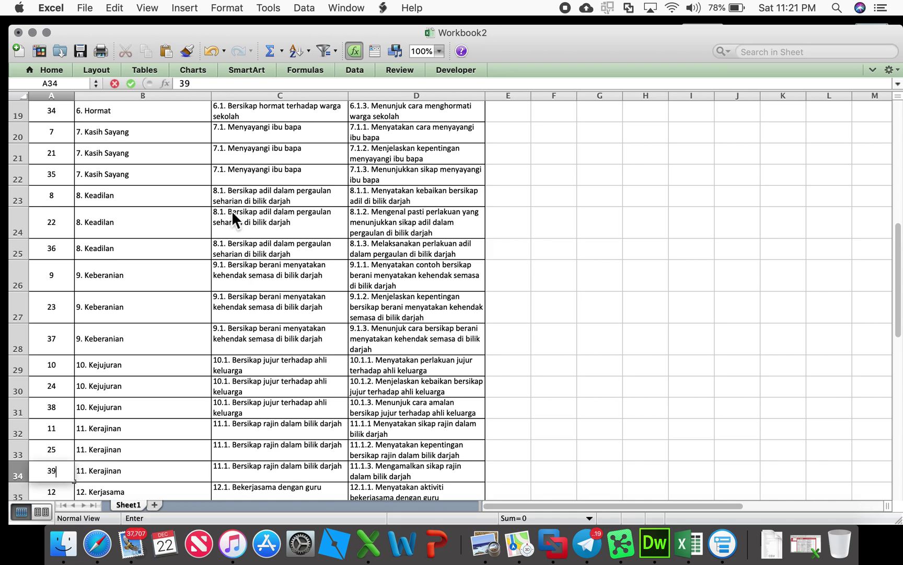
key(Return)
Enter BIL numbers 40, 41 and 42 on the third rows of Kerjasama, Kesederhanaan and Toleransi, in A37, A40 and A43
key(Down)
key(Down)
key(Down)
key(Up)
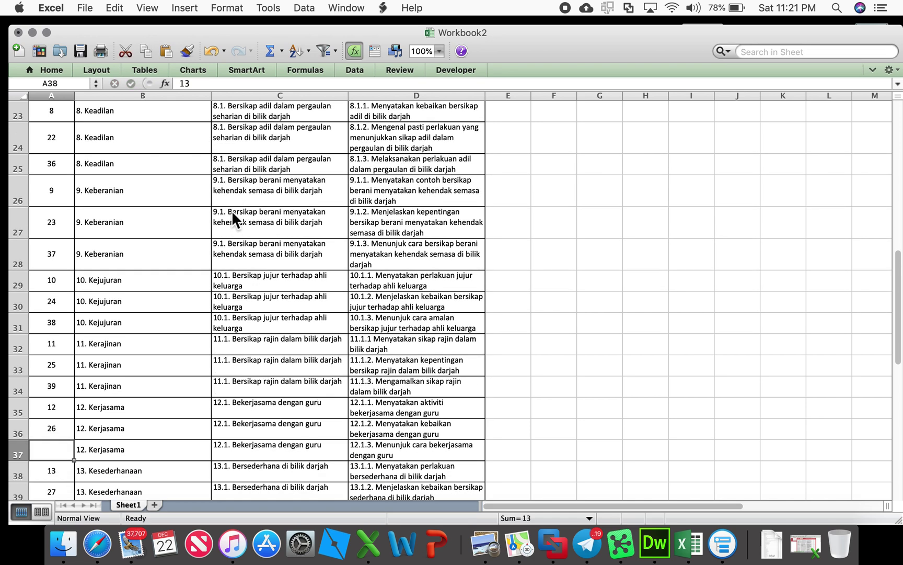
text(40)
key(Return)
key(Down)
key(Down)
key(Down)
key(Up)
text(41)
key(Return)
key(Down)
key(Down)
key(Down)
key(Up)
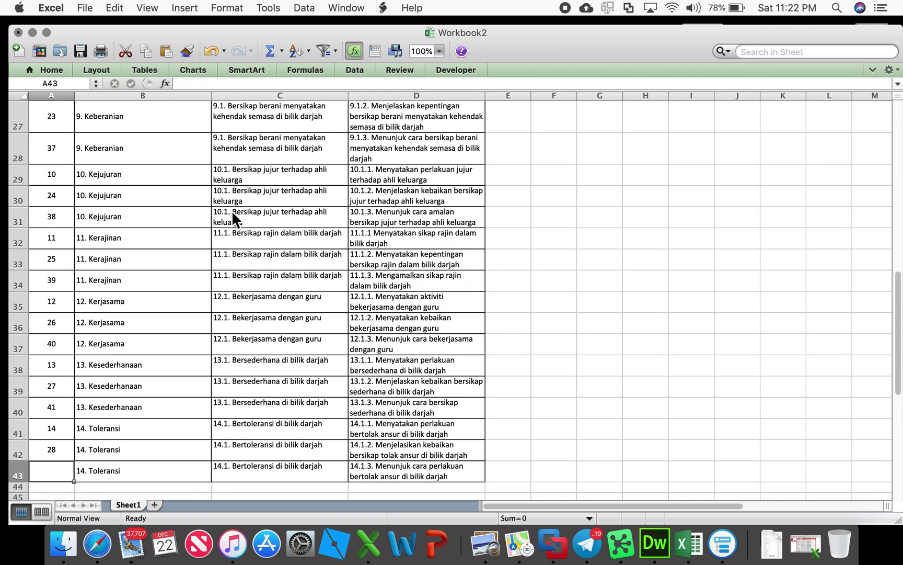
text(42)
click(178, 275)
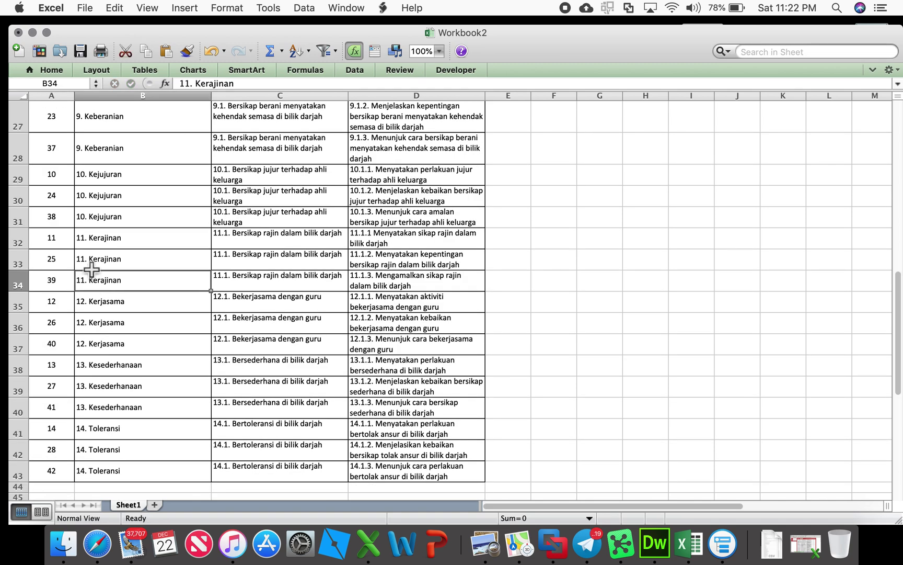
Turn on filtering for the header row of the table, row 1
scroll(91, 270, up, 10)
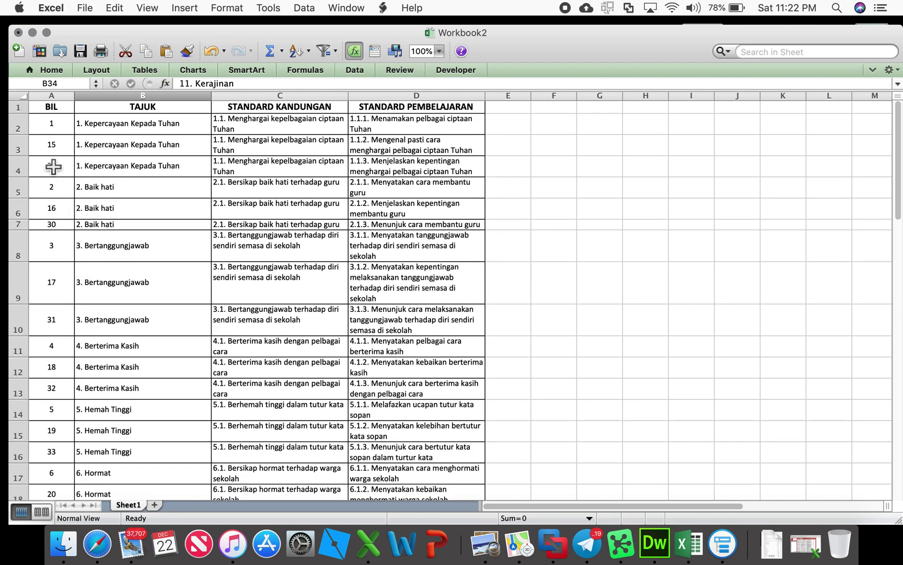
click(21, 111)
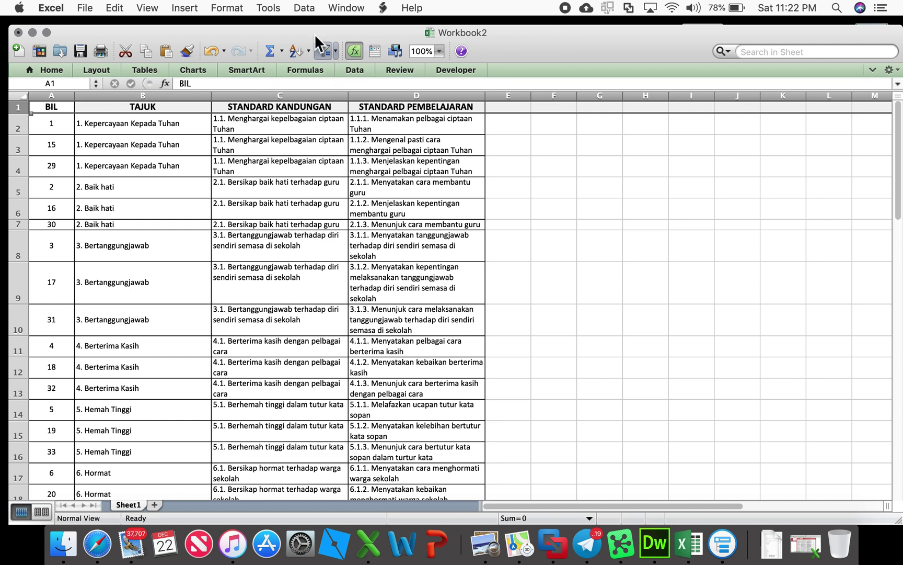
click(300, 9)
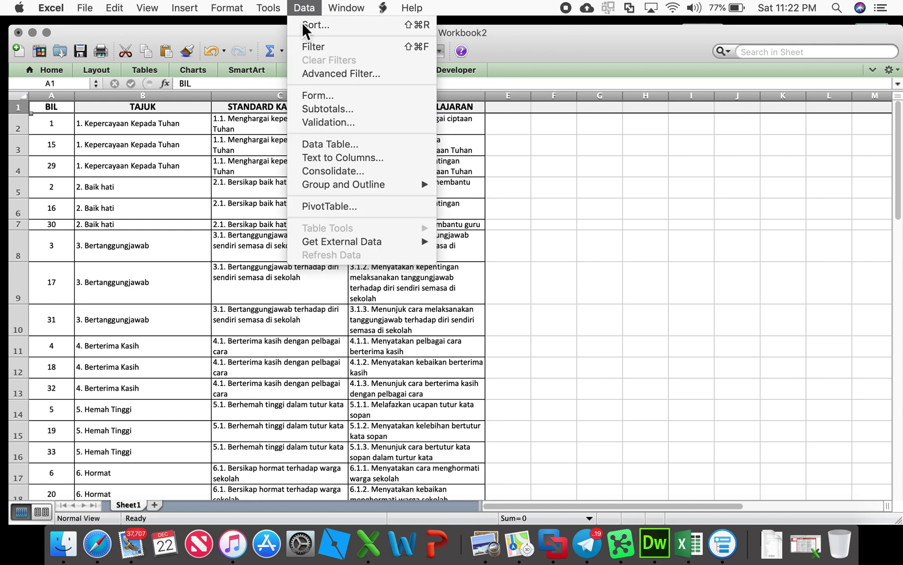
click(341, 46)
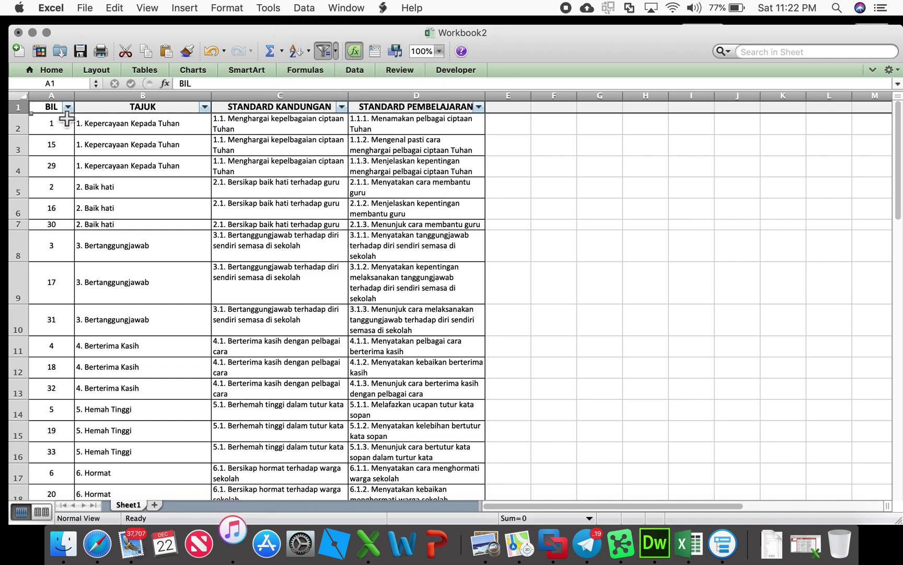
Sort the table by the BIL column in ascending order
click(67, 107)
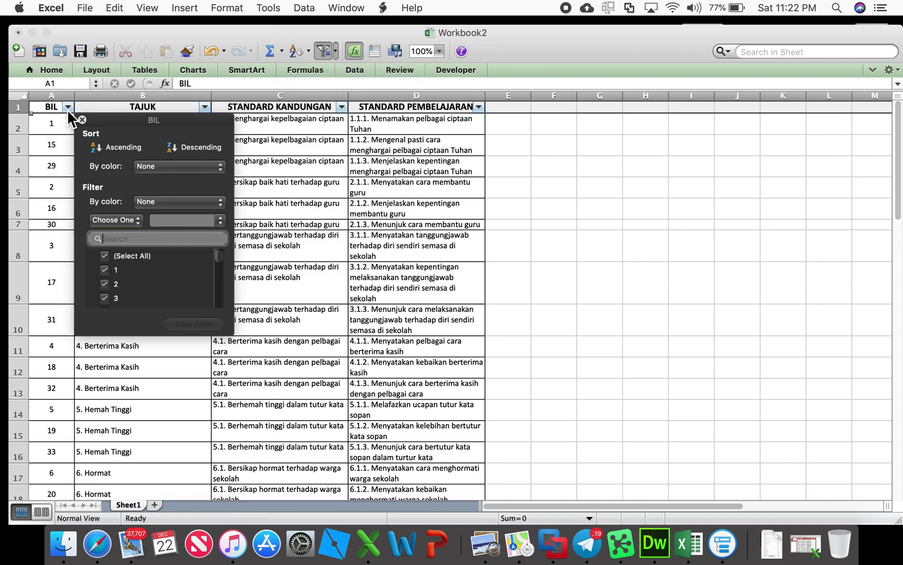
click(118, 157)
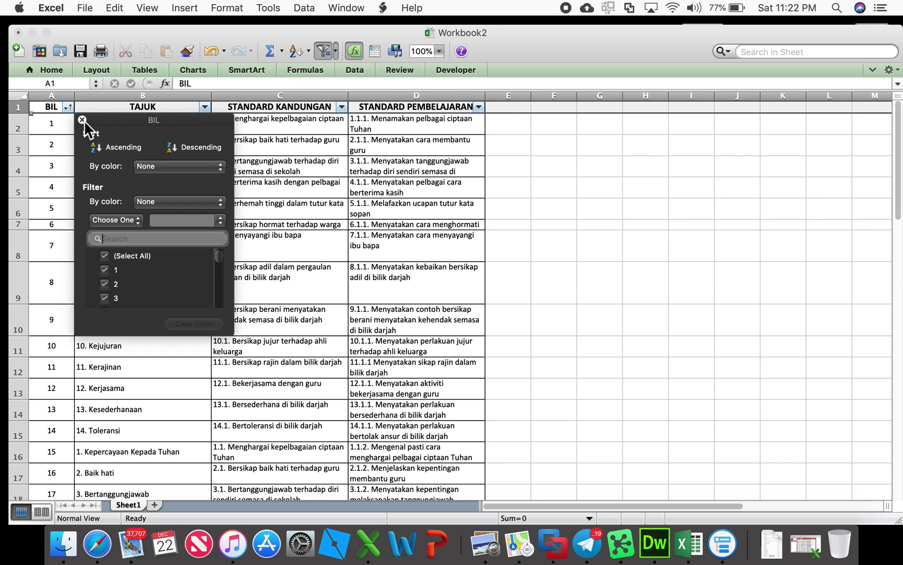
click(82, 120)
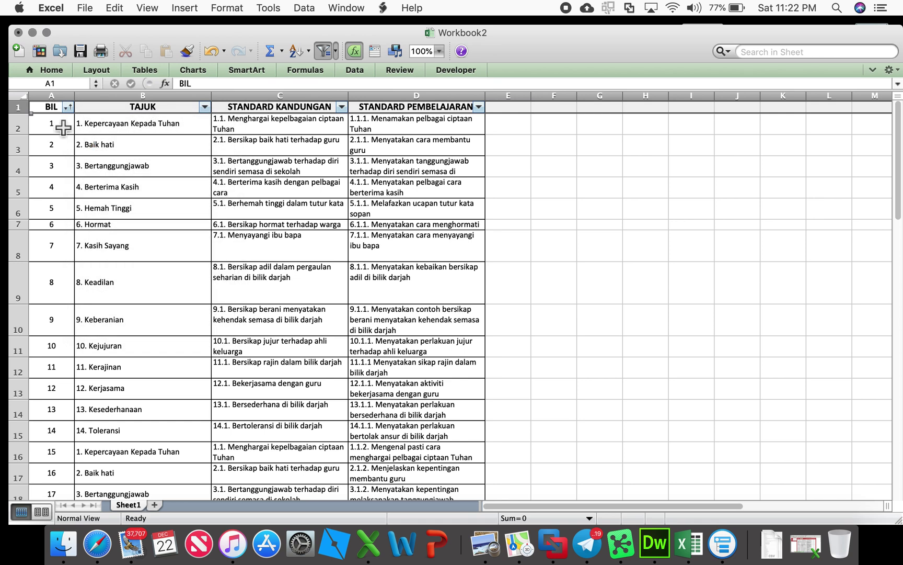
Rename the BIL heading in A1 to MINGGU
click(63, 129)
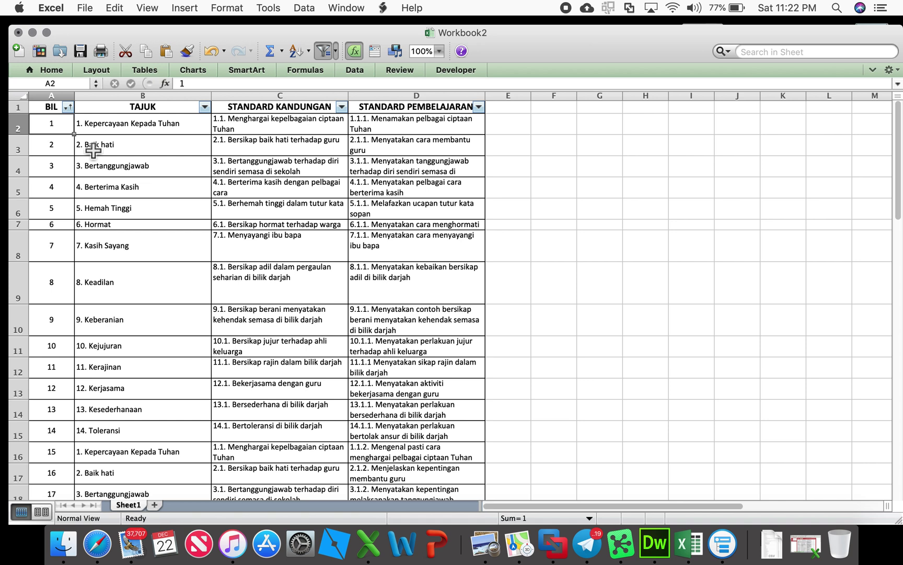
key(Down)
key(Down)
key(Up)
key(Up)
key(Up)
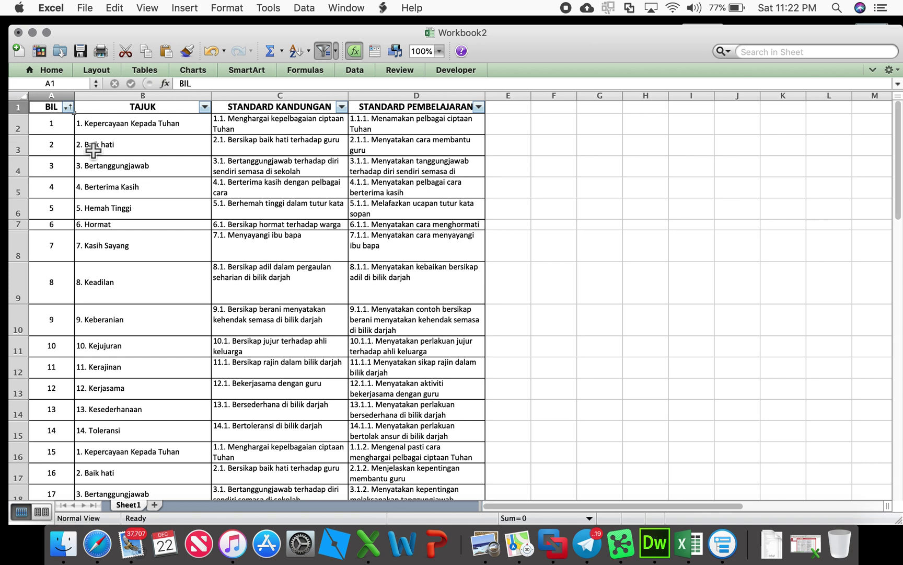
text(minggu)
key(BackSpace)
key(BackSpace)
key(BackSpace)
key(BackSpace)
key(BackSpace)
key(BackSpace)
text(MINGGU)
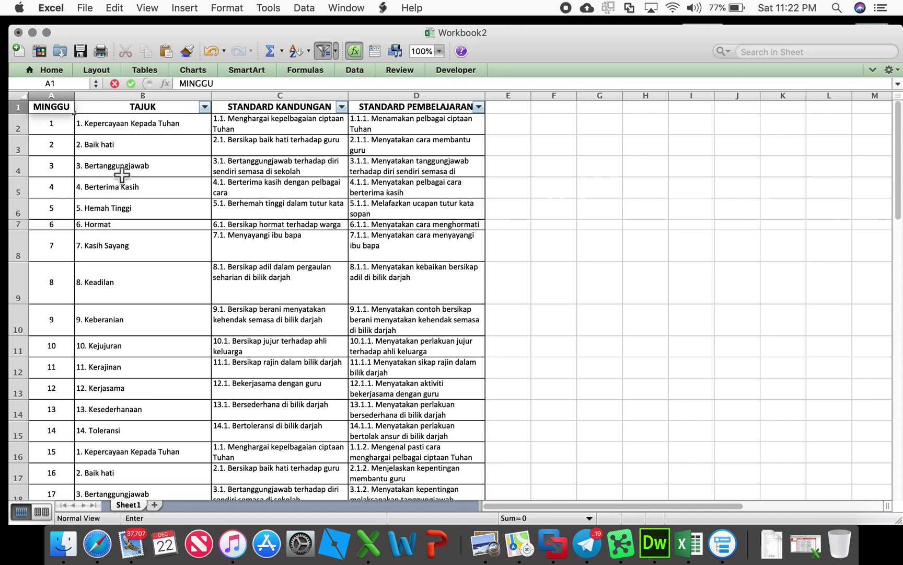
click(122, 175)
Insert a new column before TAJUK and give it the heading TARIKH in B1
click(72, 137)
key(super+Down)
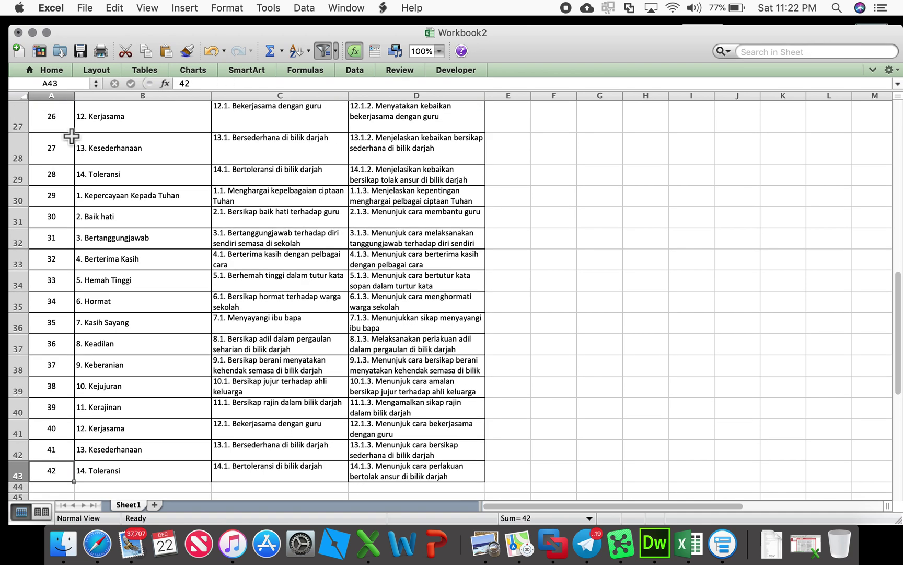
key(super+Up)
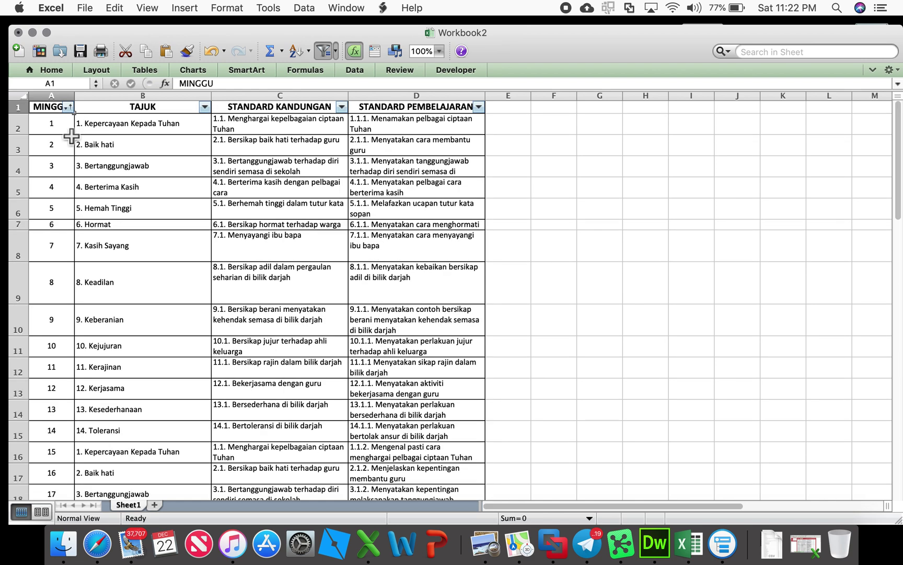
key(Right)
click(101, 96)
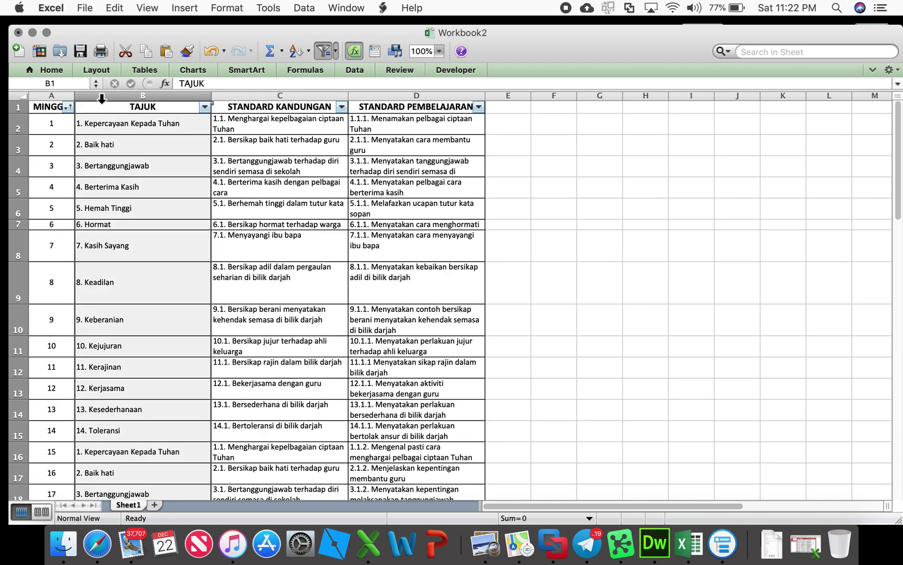
right_click(101, 97)
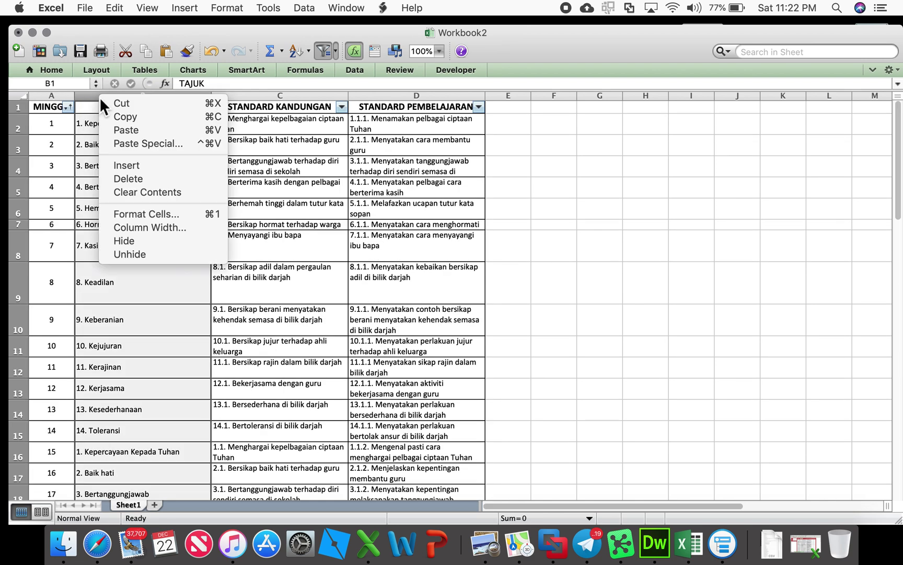
click(121, 162)
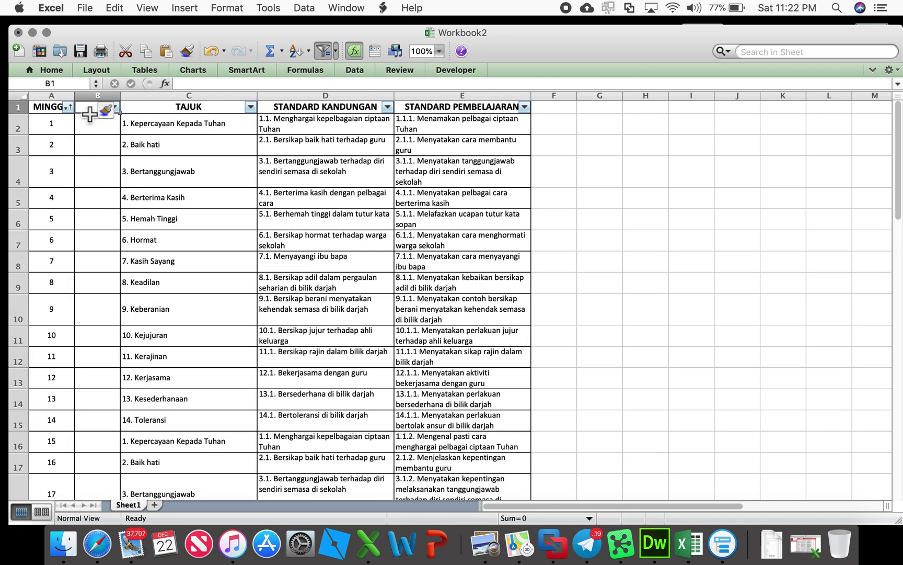
text(TARIKH)
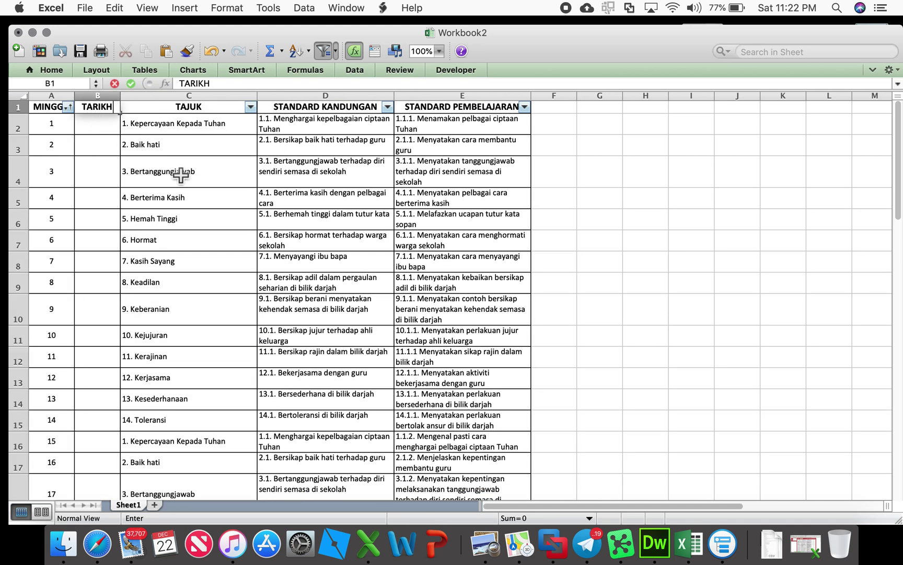
click(181, 149)
click(334, 109)
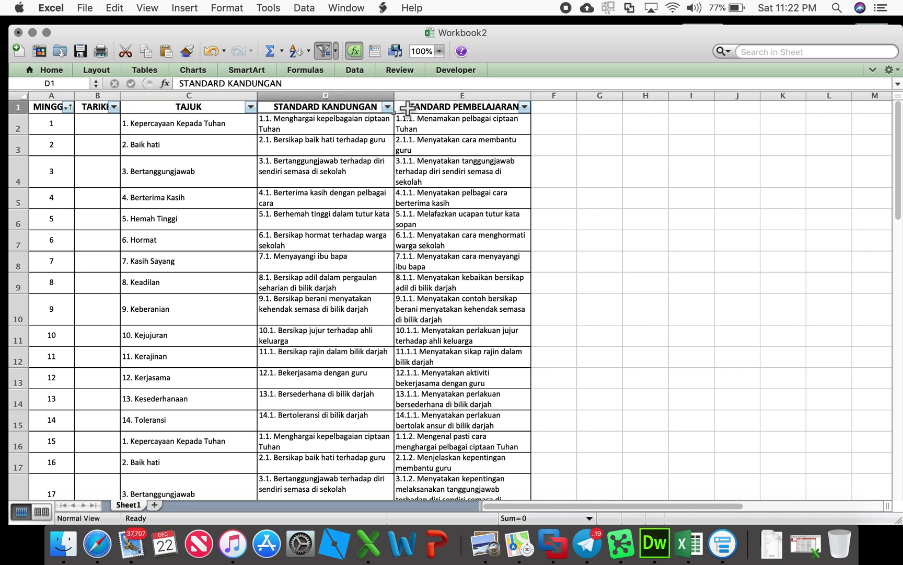
click(416, 106)
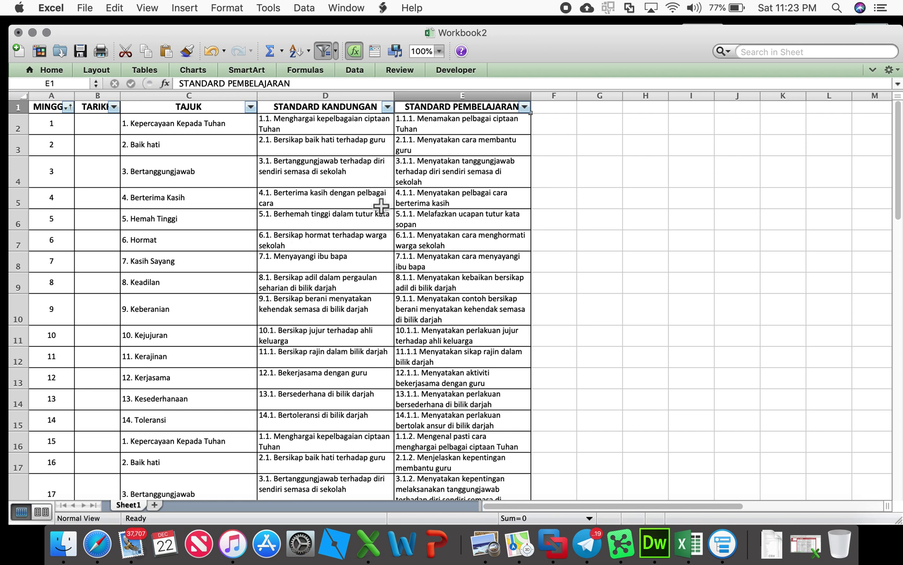
click(106, 128)
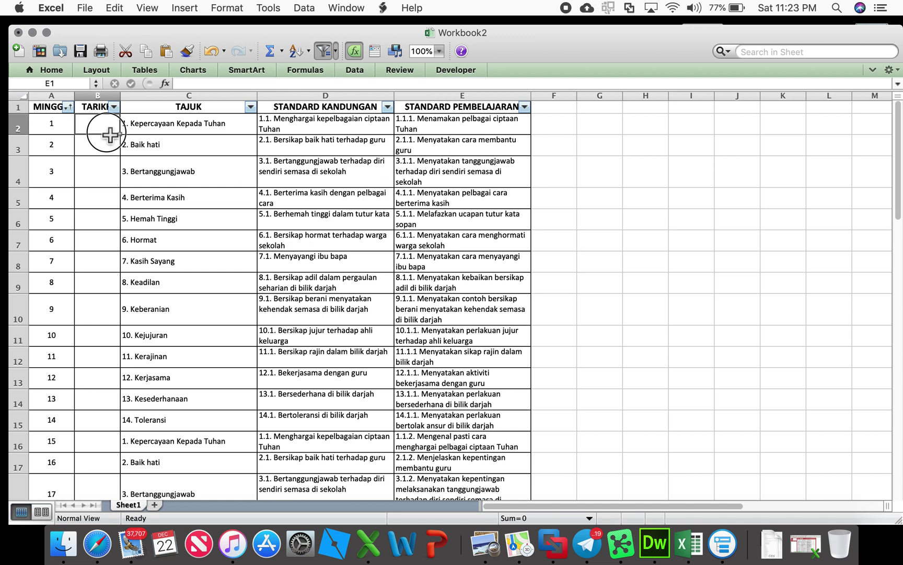
In the page setup, set row 1 ($1:$1) to repeat at the top of every printed page
click(85, 9)
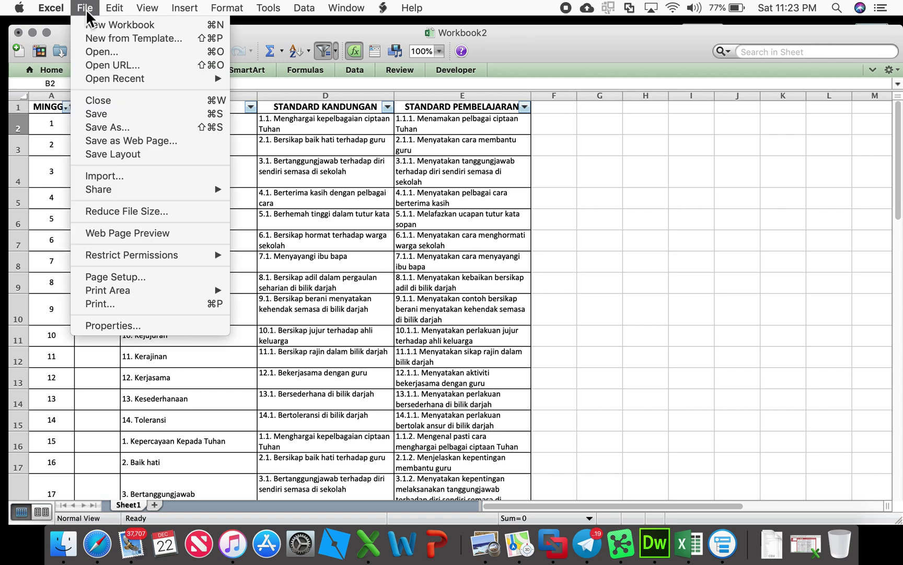
click(126, 278)
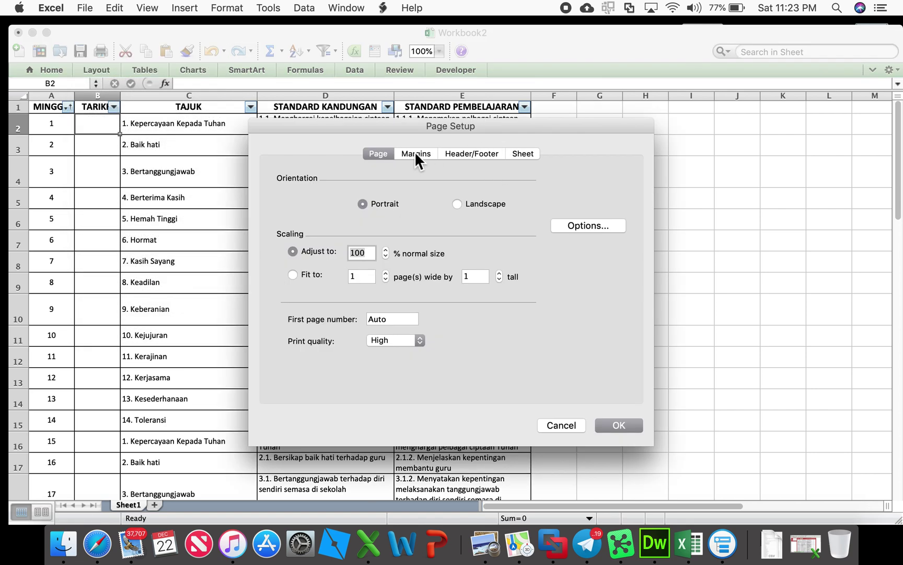
click(524, 154)
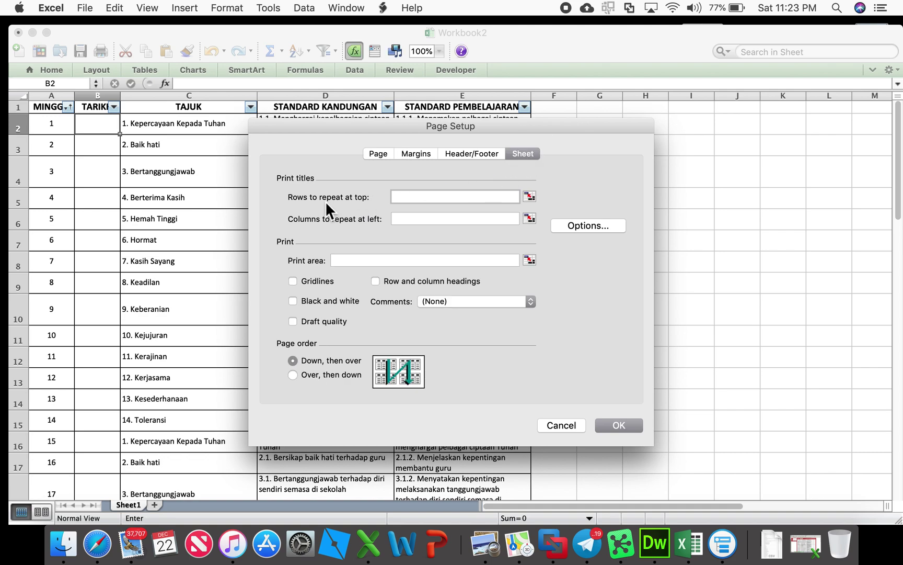
click(530, 197)
click(19, 108)
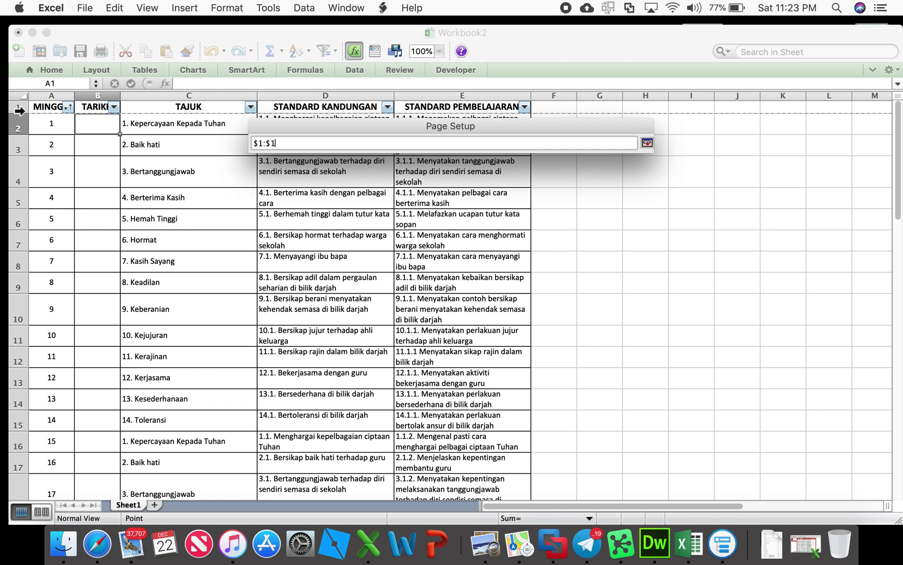
click(651, 144)
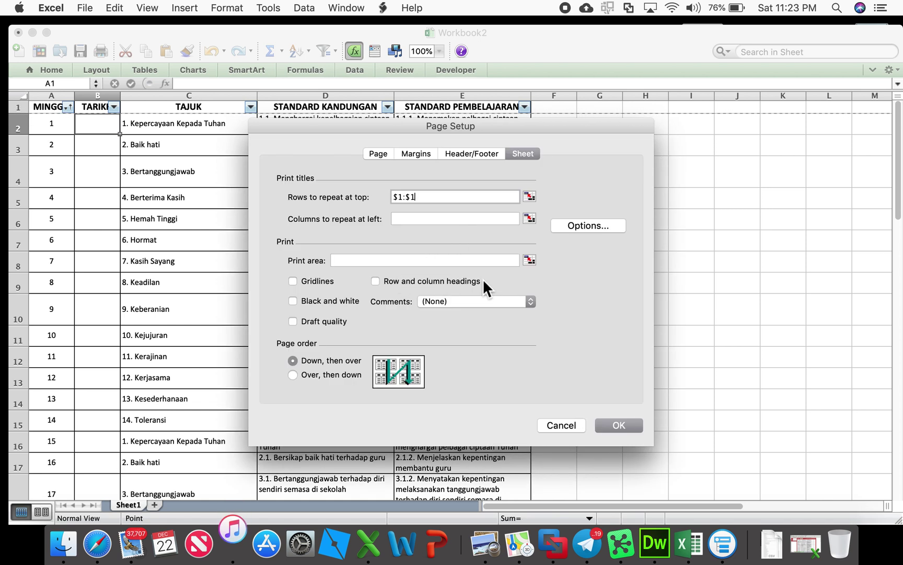
Create a custom page header with "RPT PENDIDIKAN MORAL TAHUN 2" in its center section
click(461, 156)
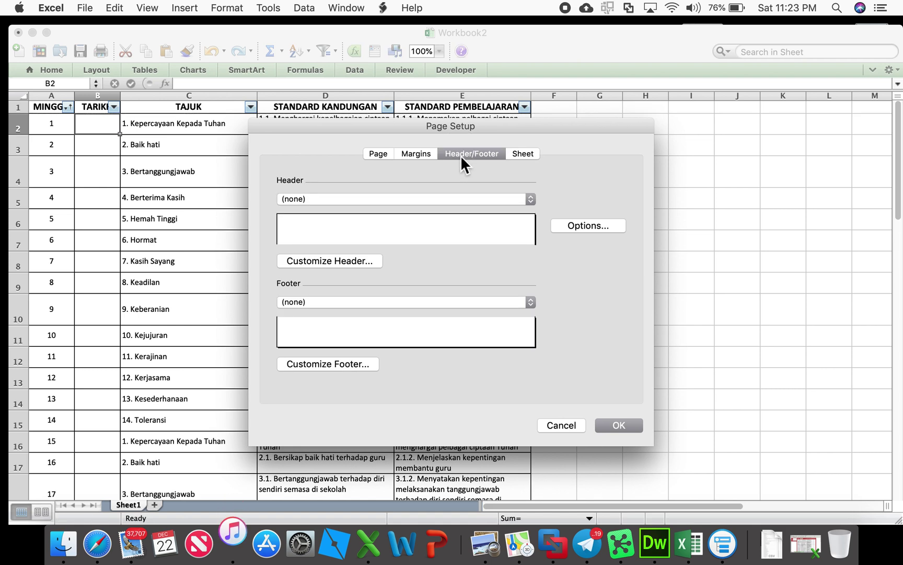
click(324, 226)
click(441, 336)
text(RPT PENFIFIKA)
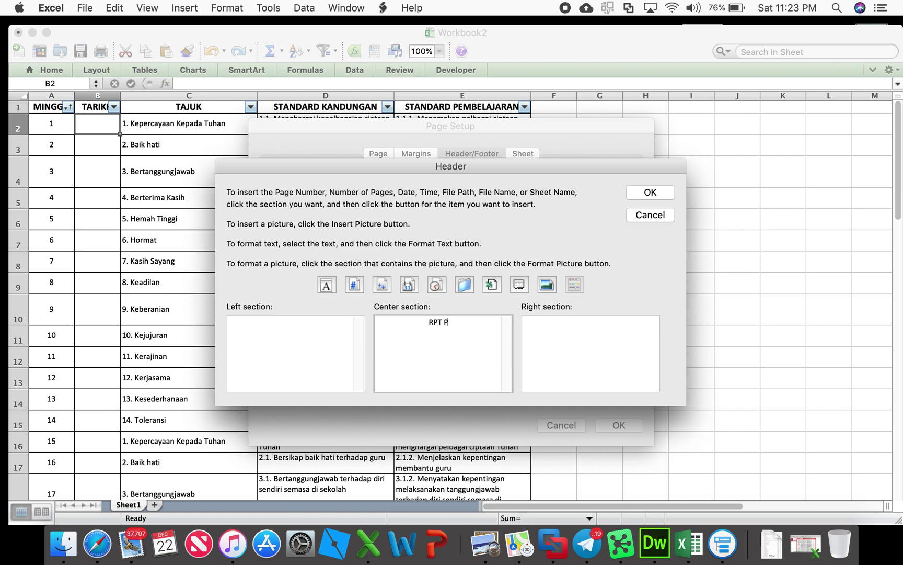
key(BackSpace)
key(BackSpace)
key(BackSpace)
key(BackSpace)
key(BackSpace)
key(BackSpace)
text(DIDIKAN MORAL TAHUN 2)
Add "KSSR PENDIDIKAN KHAS" as the second line of the center header and apply the page setup
key(Return)
text(PEND)
key(BackSpace)
key(BackSpace)
key(BackSpace)
key(BackSpace)
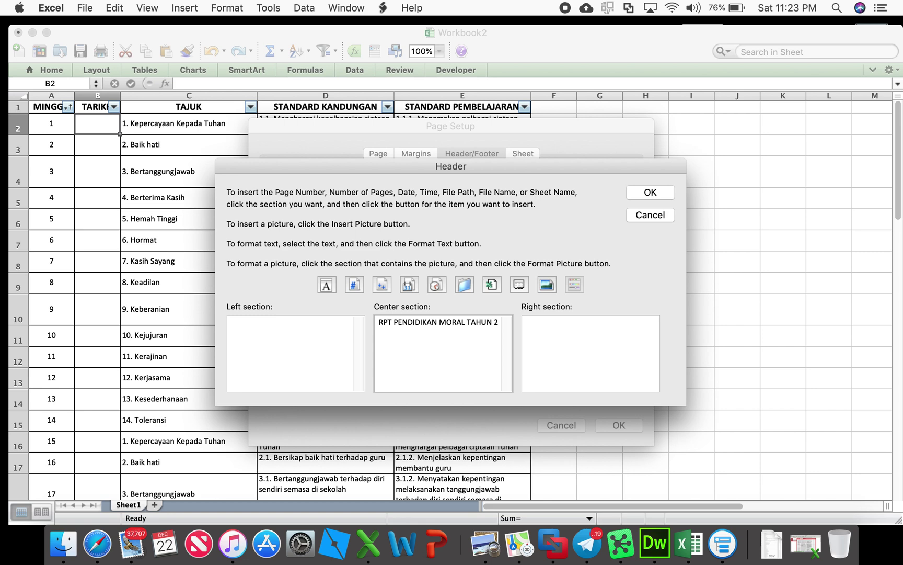
text(KSSR PENDIDIKAN KHAS)
click(644, 192)
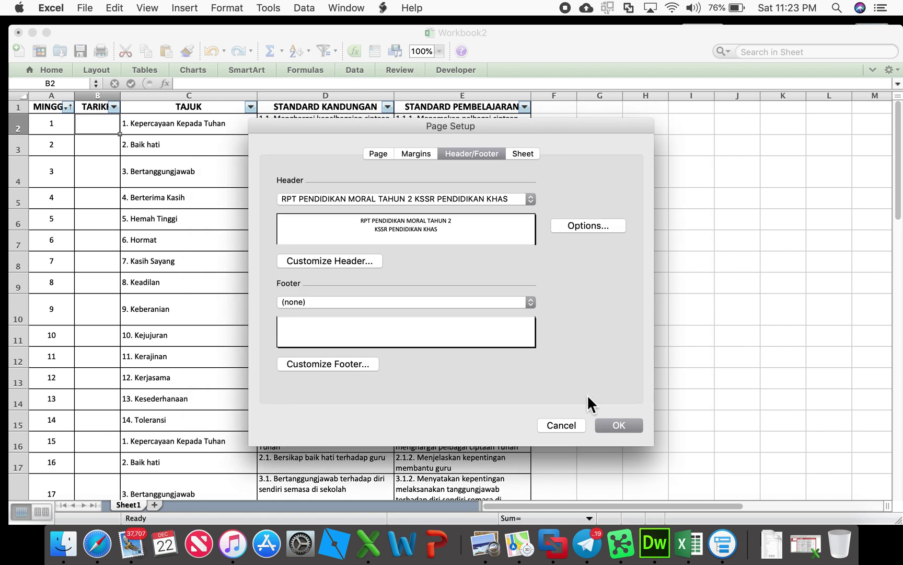
click(619, 425)
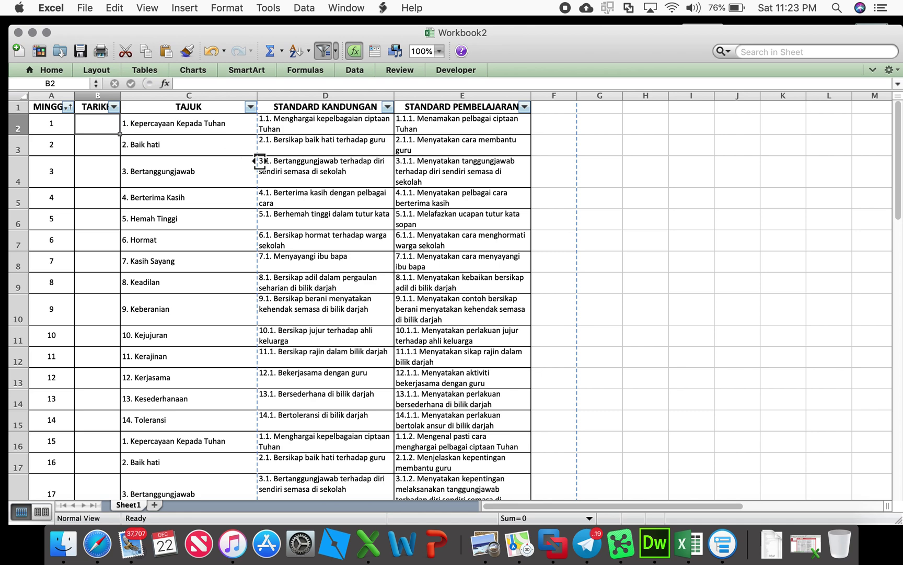
Choose the paper size for the sheet and apply the Narrow page margins preset
click(56, 67)
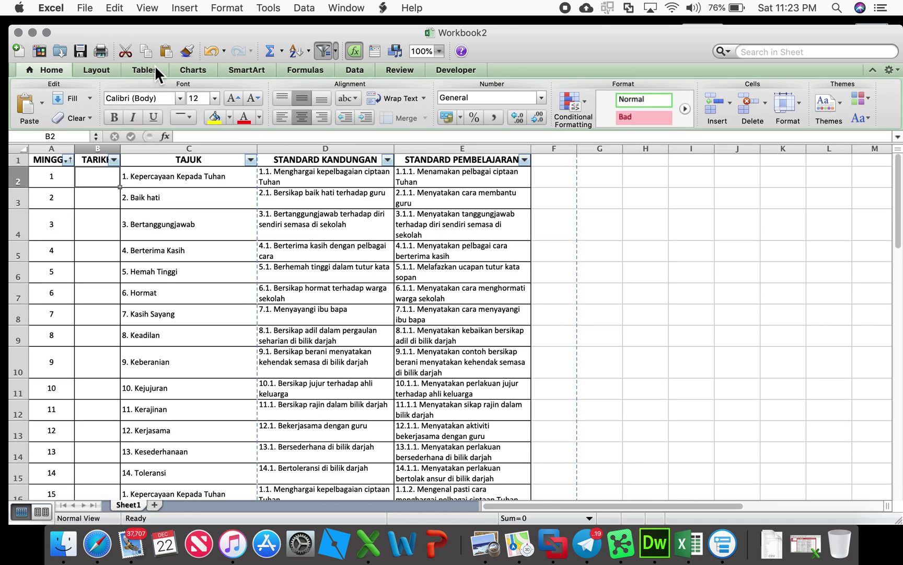
click(99, 68)
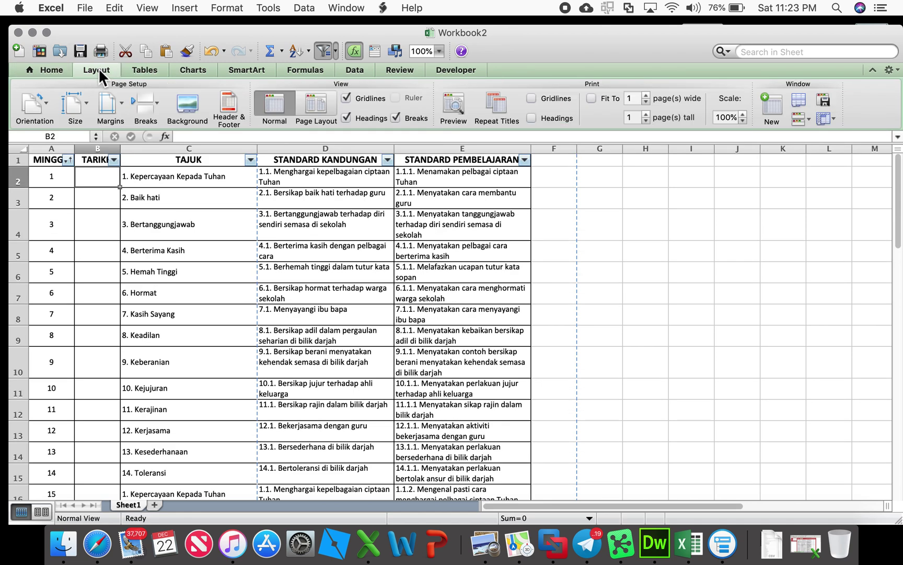
click(82, 109)
click(96, 180)
click(113, 104)
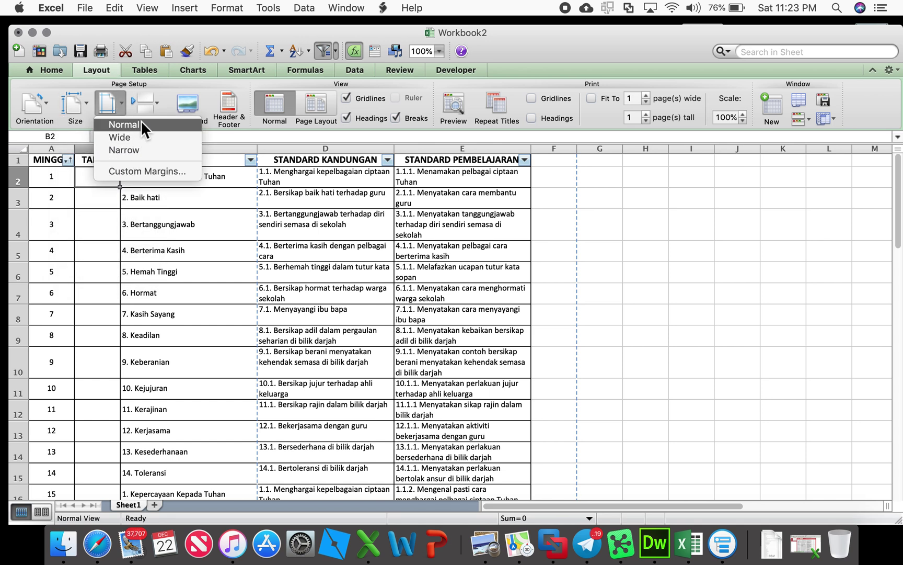
click(129, 149)
Switch the page orientation to Landscape and widen the TARIKH column to about 11.83 (1.06 inches)
click(47, 113)
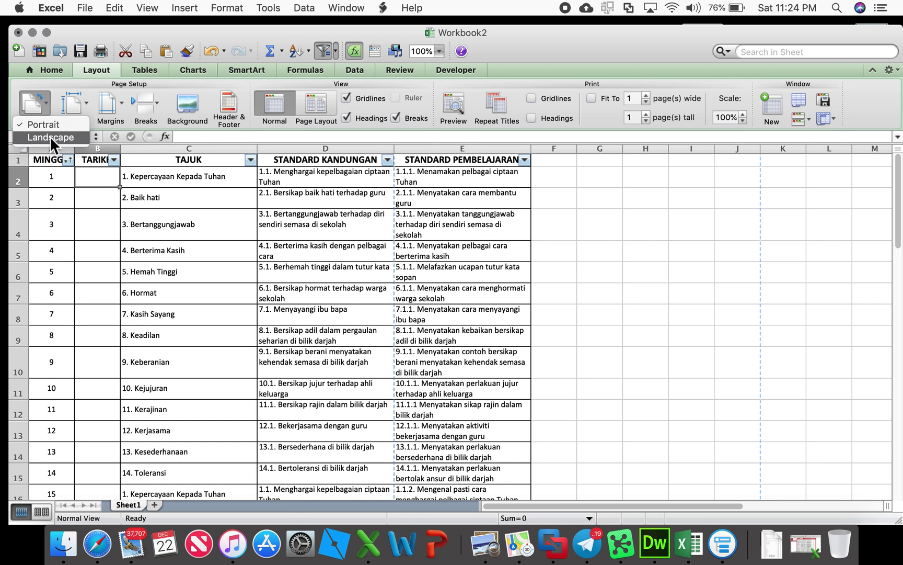
click(49, 136)
click(193, 239)
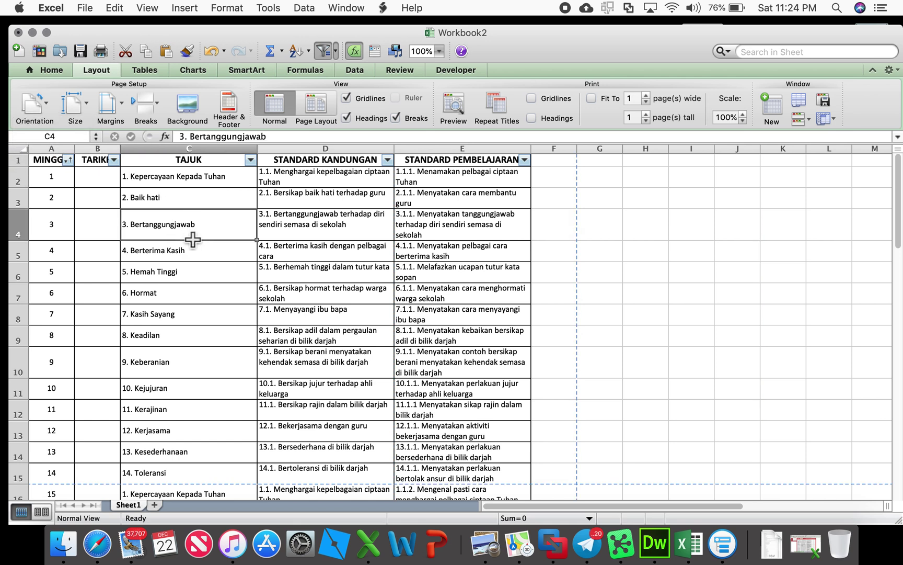
drag(121, 153, 128, 153)
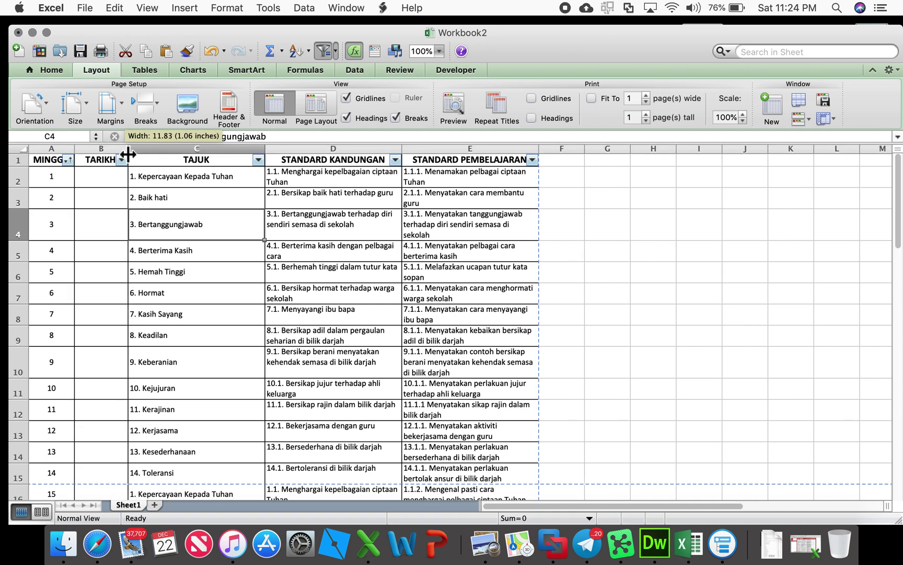
Open the print preview, check the table, repeated titles and header on every page, and close the preview
click(461, 116)
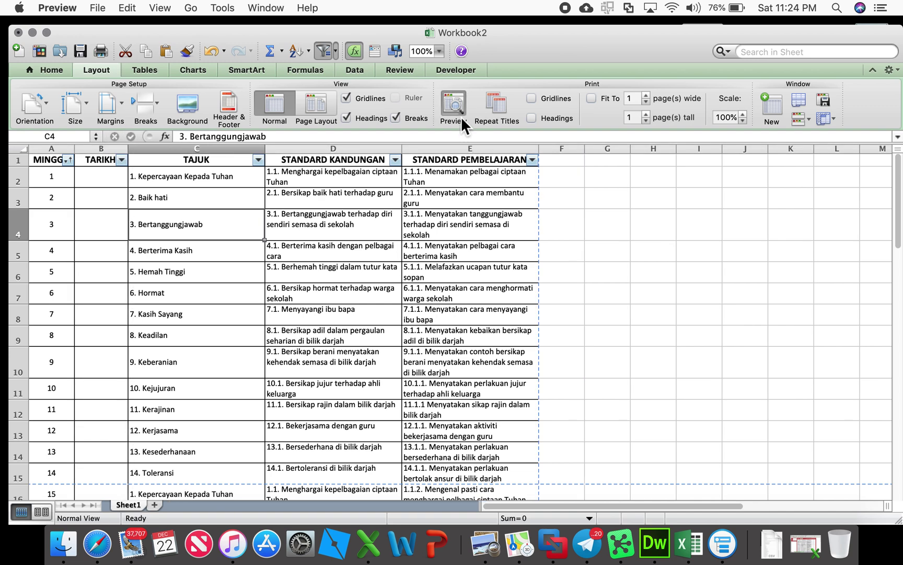
scroll(455, 244, down, 15)
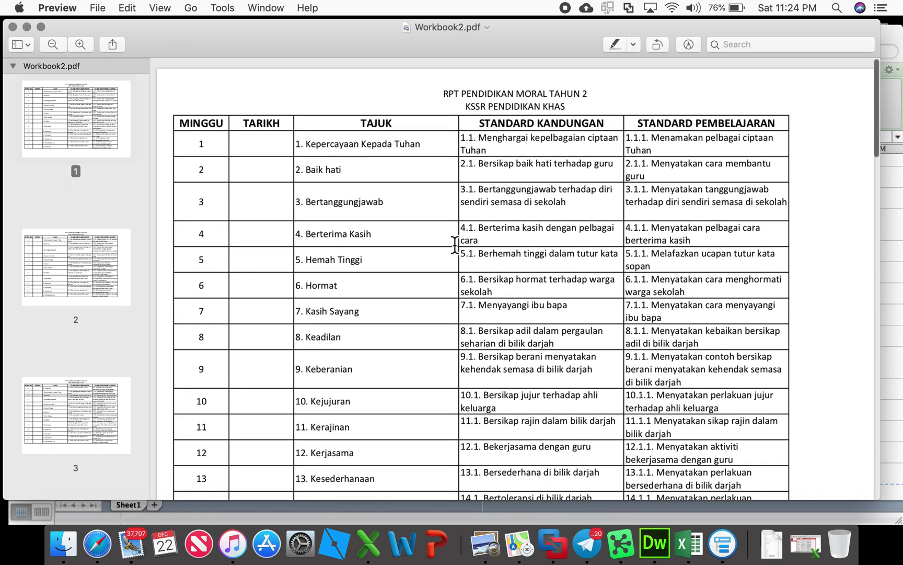
scroll(455, 244, down, 15)
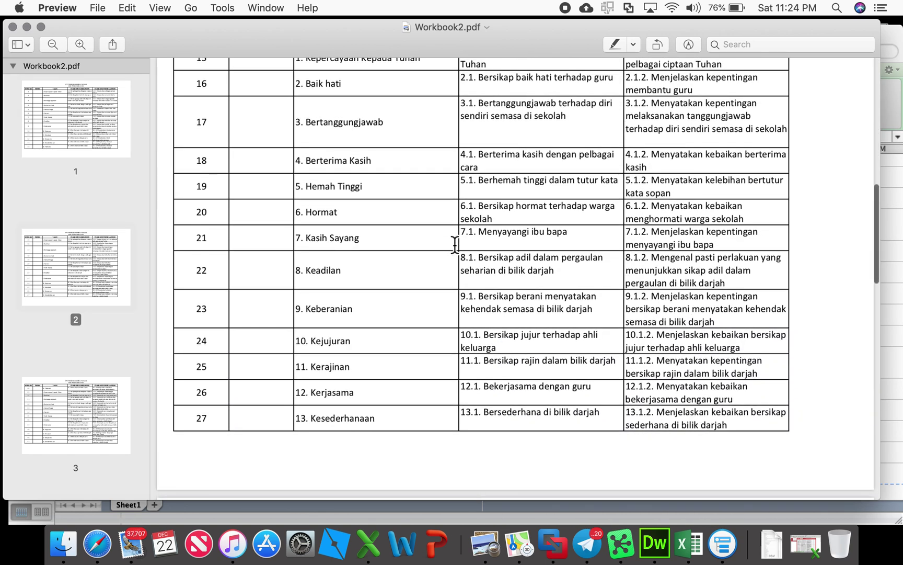
scroll(455, 245, down, 15)
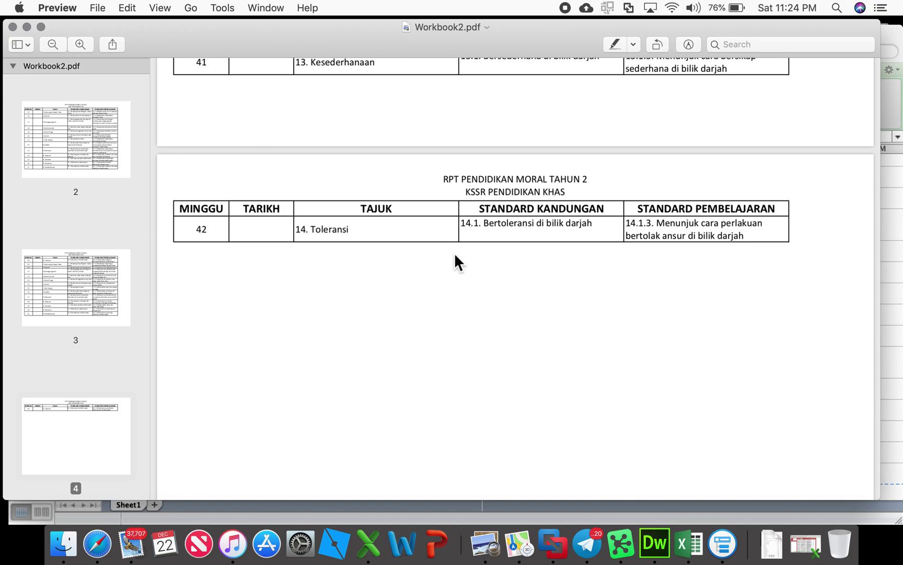
scroll(454, 253, up, 20)
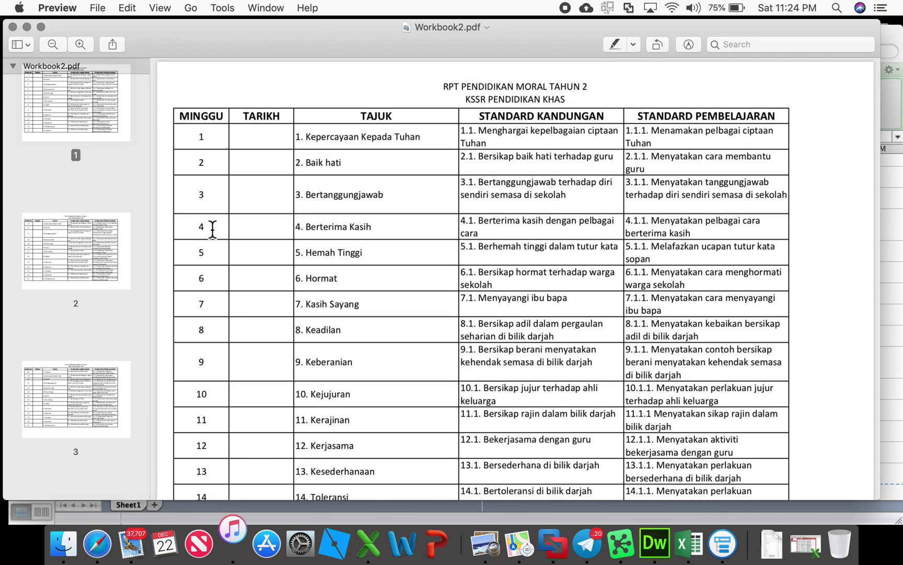
click(13, 26)
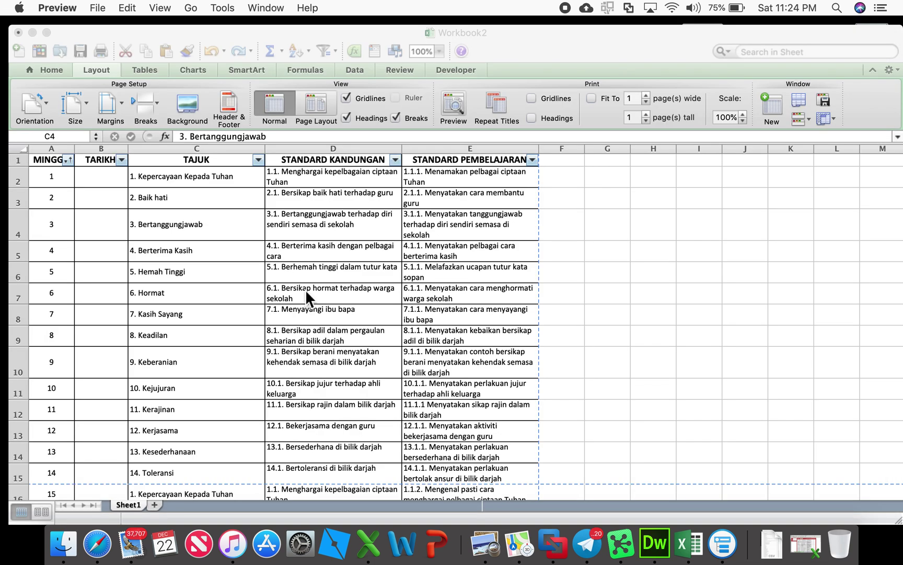